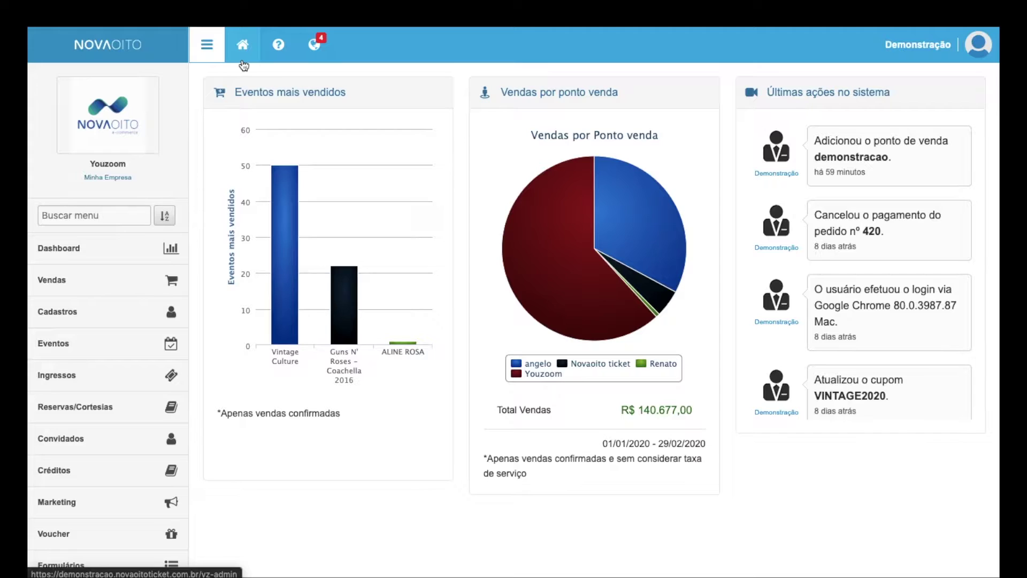
Step: Open the Pontos de Venda page via Vendas and a 'pon' menu search, listing six points of sale
{"action": "left_click", "coordinate": [155, 290]}
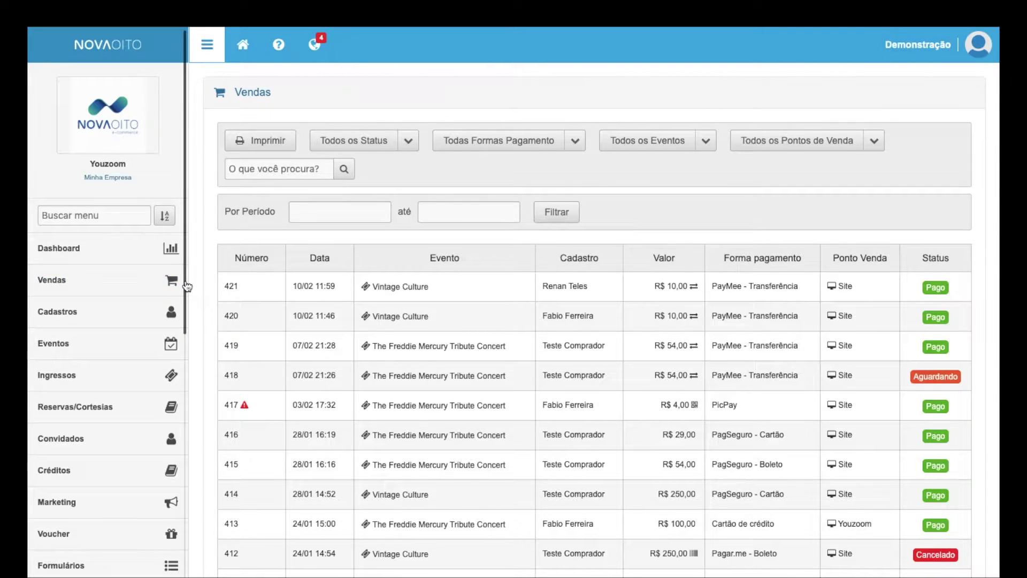
{"action": "left_click_drag", "start_coordinate": [187, 283], "coordinate": [179, 534]}
{"action": "left_click_drag", "start_coordinate": [142, 417], "coordinate": [184, 161]}
{"action": "left_click", "coordinate": [187, 448]}
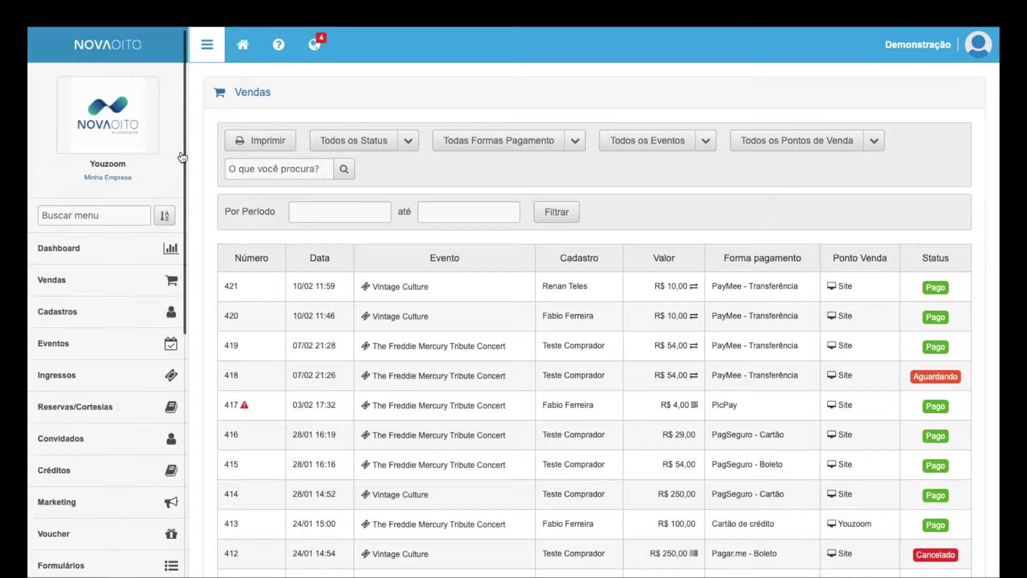
{"action": "left_click", "coordinate": [121, 215]}
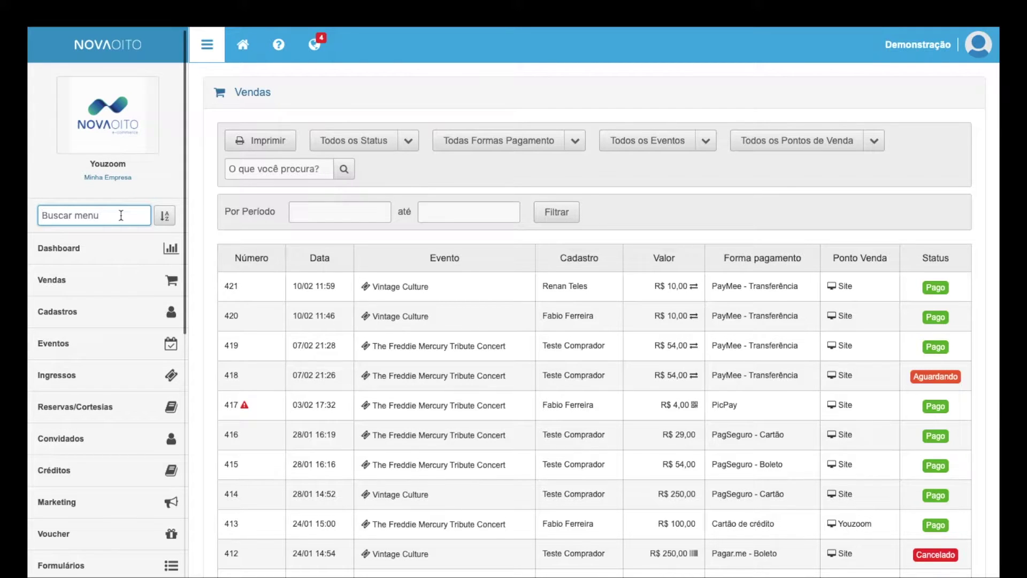
{"action": "type", "text": "pon"}
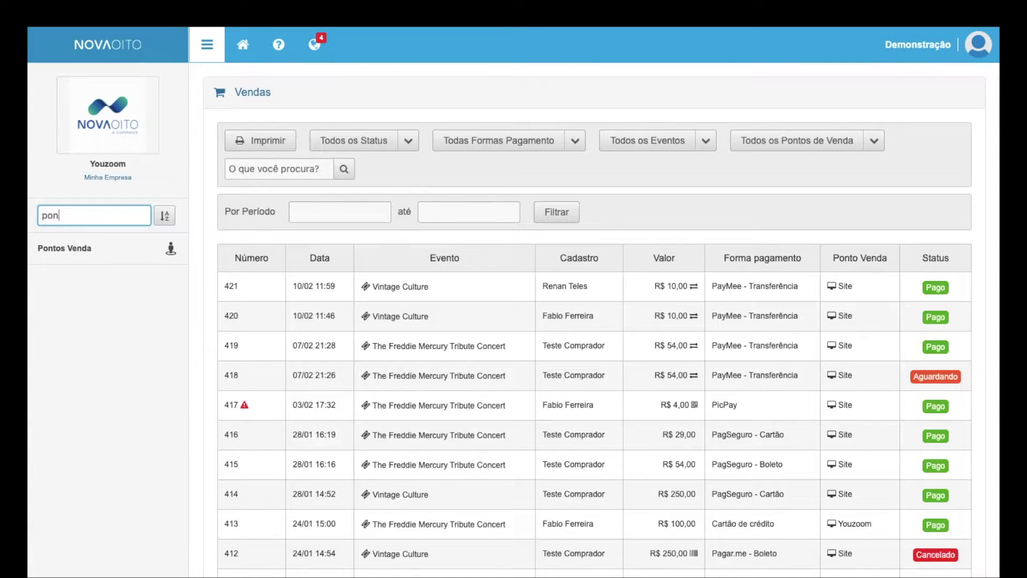
{"action": "left_click", "coordinate": [92, 260]}
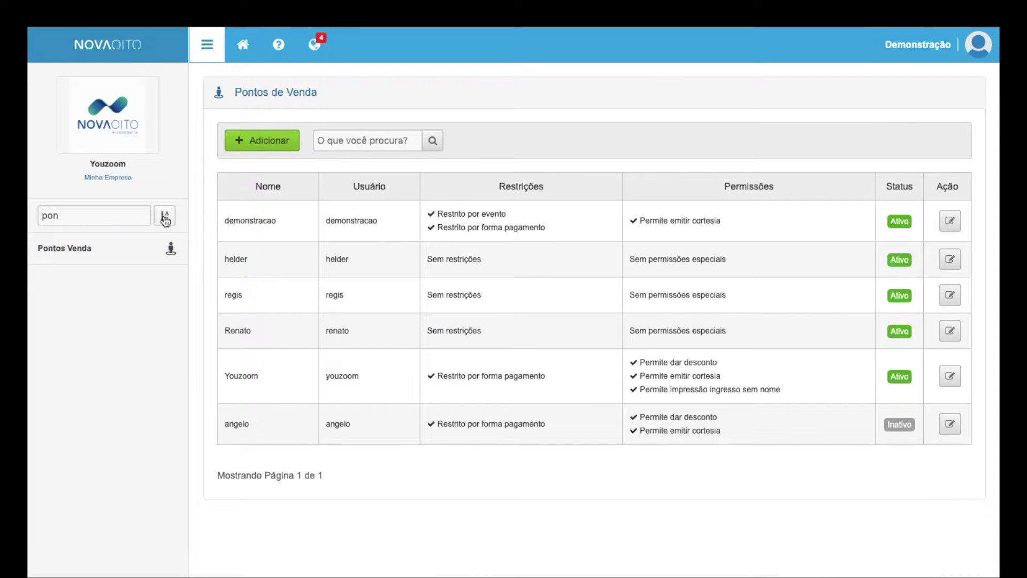
Step: Clear the 'pon' menu search and start a blank new point-of-sale form with Adicionar
{"action": "left_click", "coordinate": [129, 213]}
{"action": "double_click", "coordinate": [129, 213]}
{"action": "key", "text": "BackSpace"}
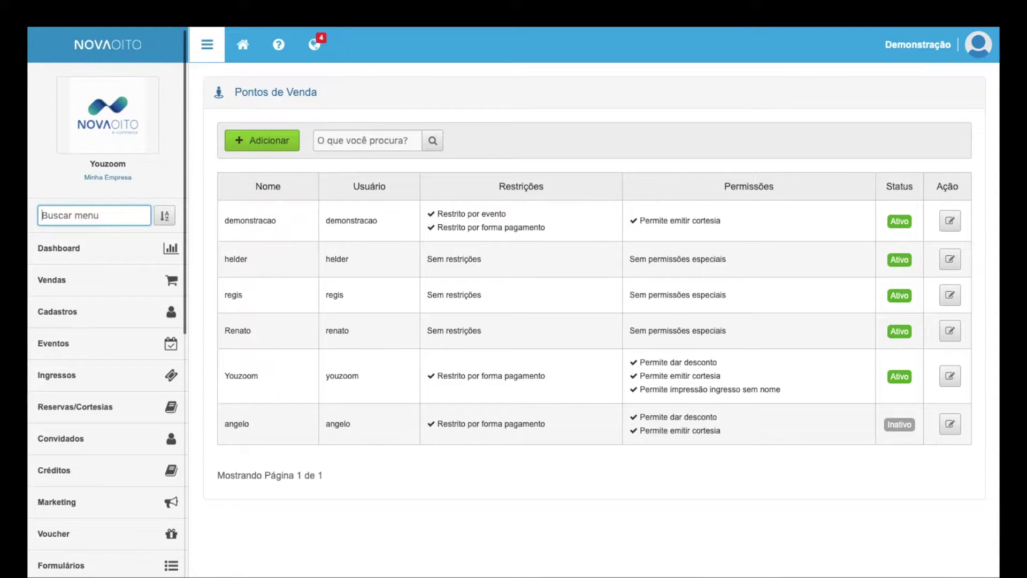
{"action": "left_click", "coordinate": [262, 148]}
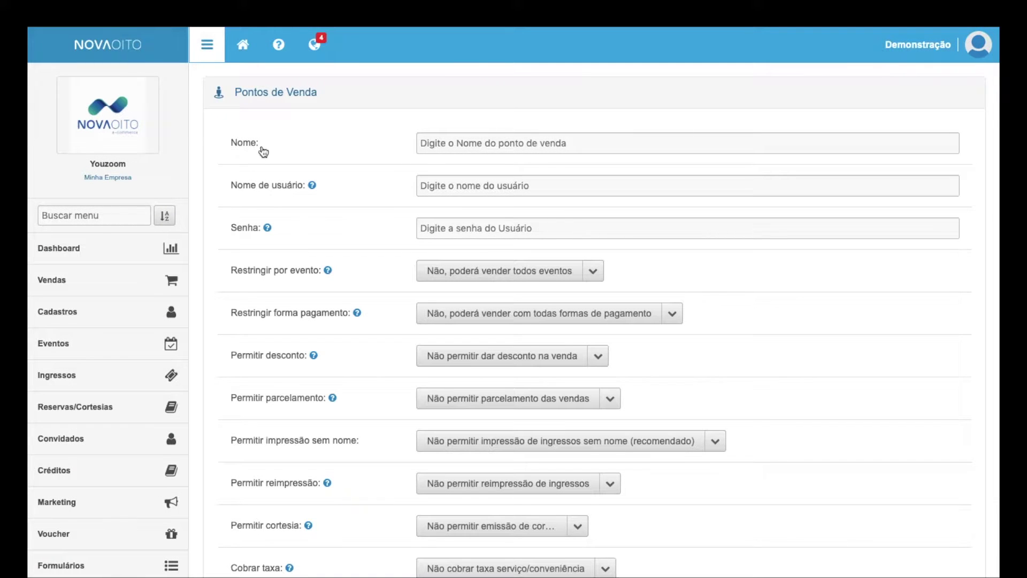
Step: Enter the point-of-sale name in Nome, a matching username in Nome de usuário, and a password in Senha
{"action": "left_click", "coordinate": [427, 142]}
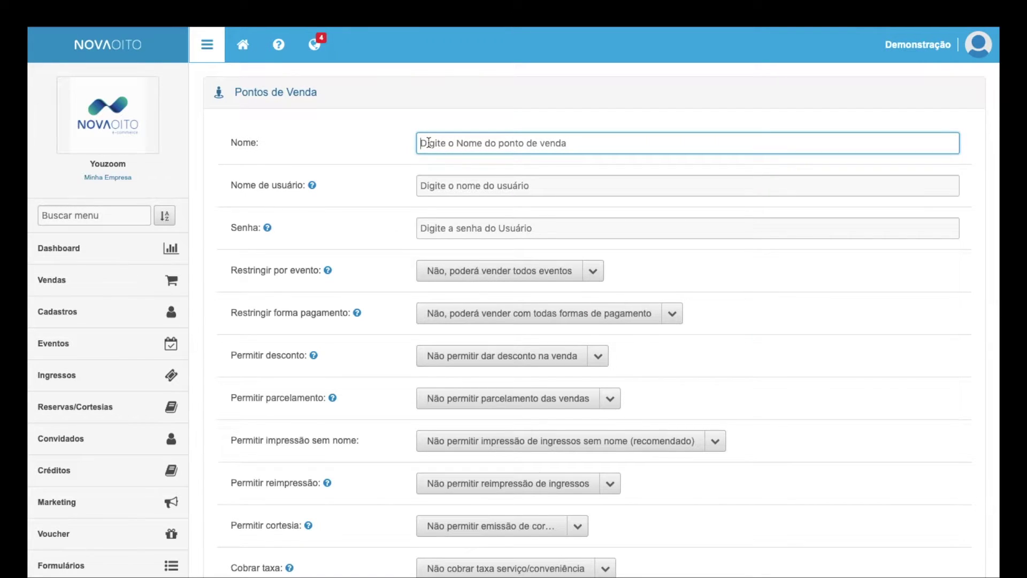
{"action": "type", "text": "Carlos"}
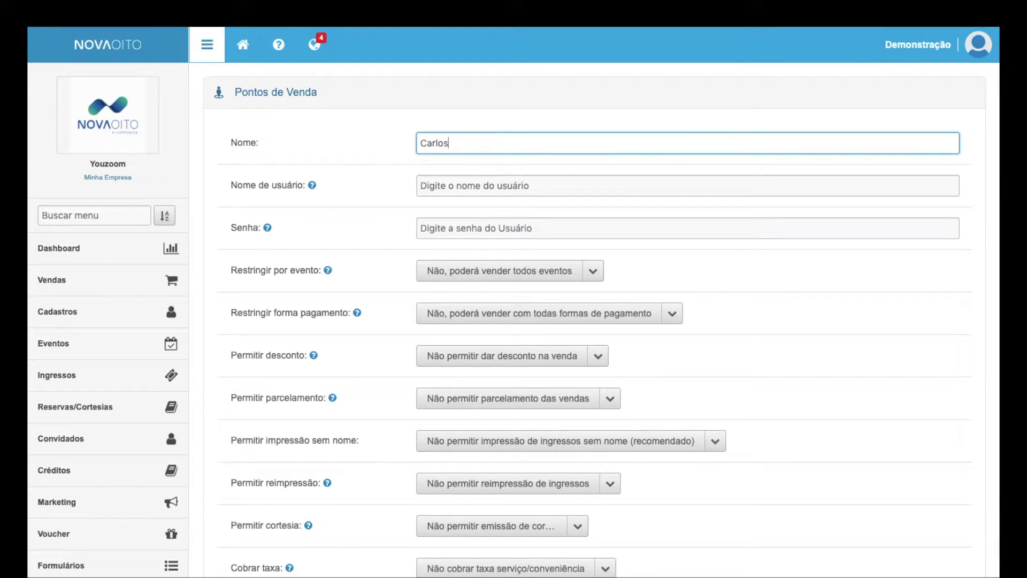
{"action": "key", "text": "Tab"}
{"action": "type", "text": "ca"}
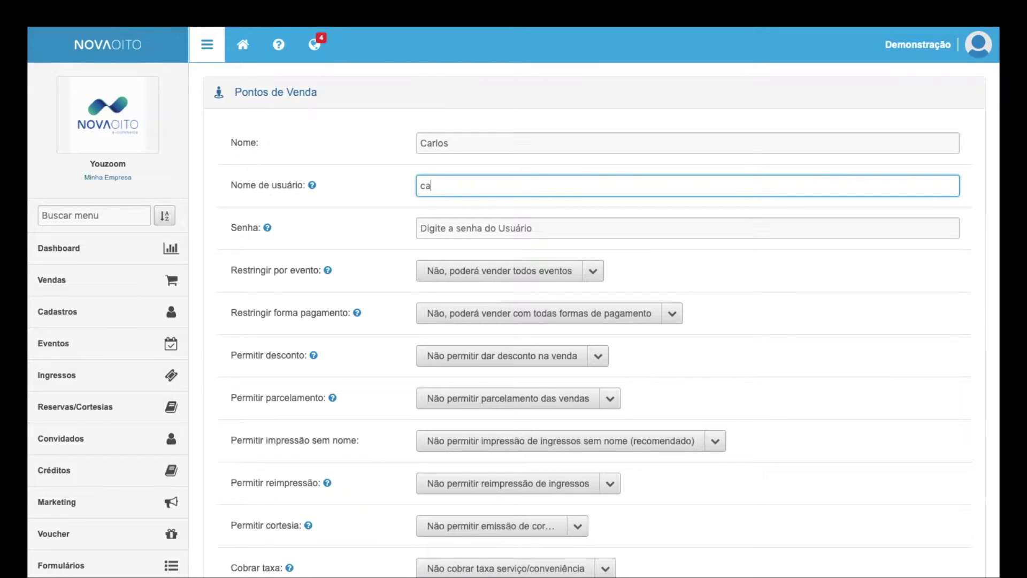
{"action": "type", "text": "lors"}
{"action": "key", "text": "BackSpace"}
{"action": "key", "text": "BackSpace"}
{"action": "key", "text": "BackSpace"}
{"action": "key", "text": "BackSpace"}
{"action": "type", "text": "rlos"}
{"action": "left_click", "coordinate": [463, 146]}
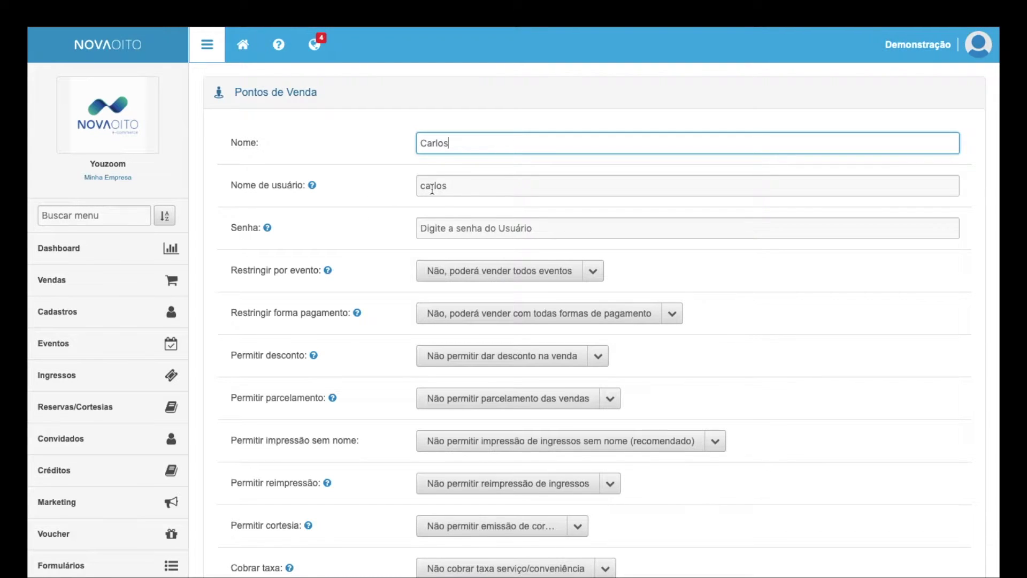
{"action": "left_click", "coordinate": [466, 188]}
{"action": "left_click", "coordinate": [469, 231]}
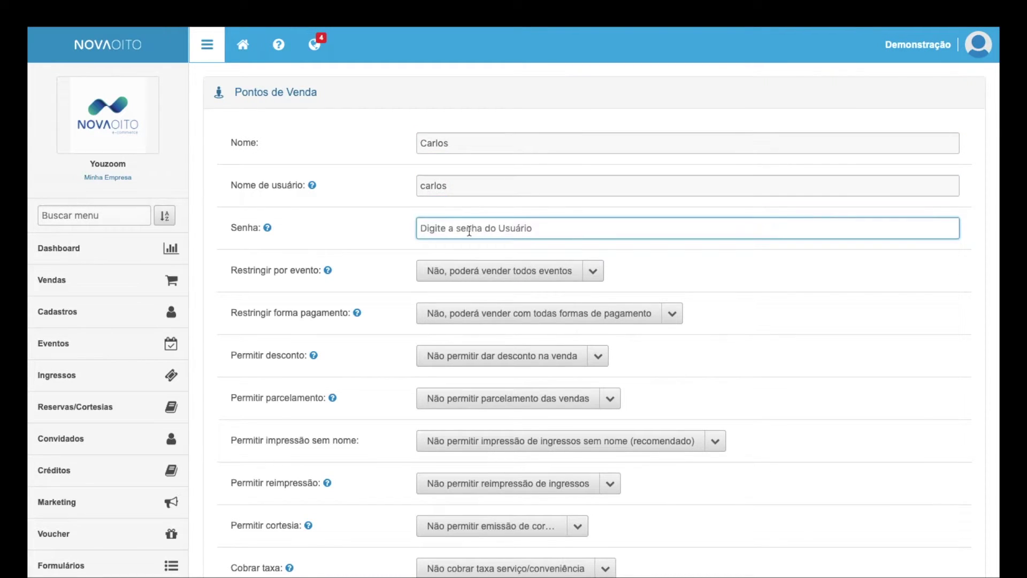
{"action": "type", "text": "123"}
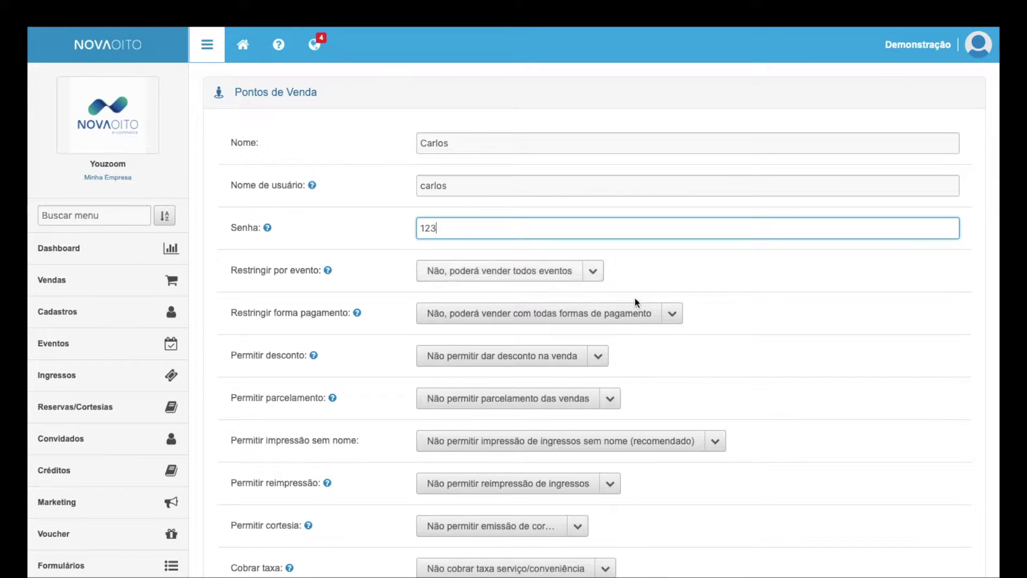
{"action": "scroll", "coordinate": [846, 294], "scroll_direction": "down", "scroll_amount": 1}
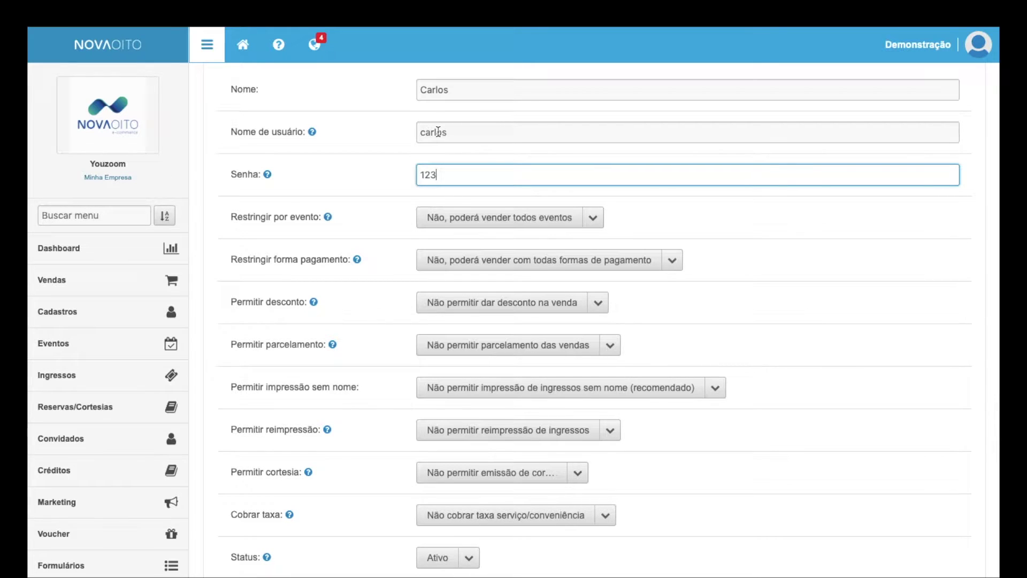
Step: Limit sales to selected events and add 29/04/2020 - Vintage Culture found by searching 'vin'
{"action": "left_click", "coordinate": [448, 223]}
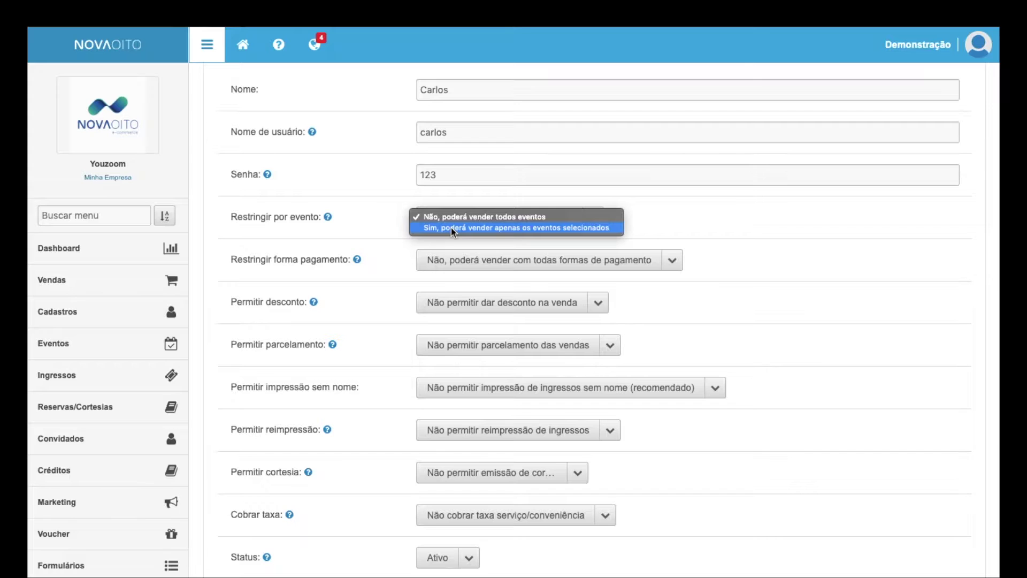
{"action": "left_click", "coordinate": [451, 227]}
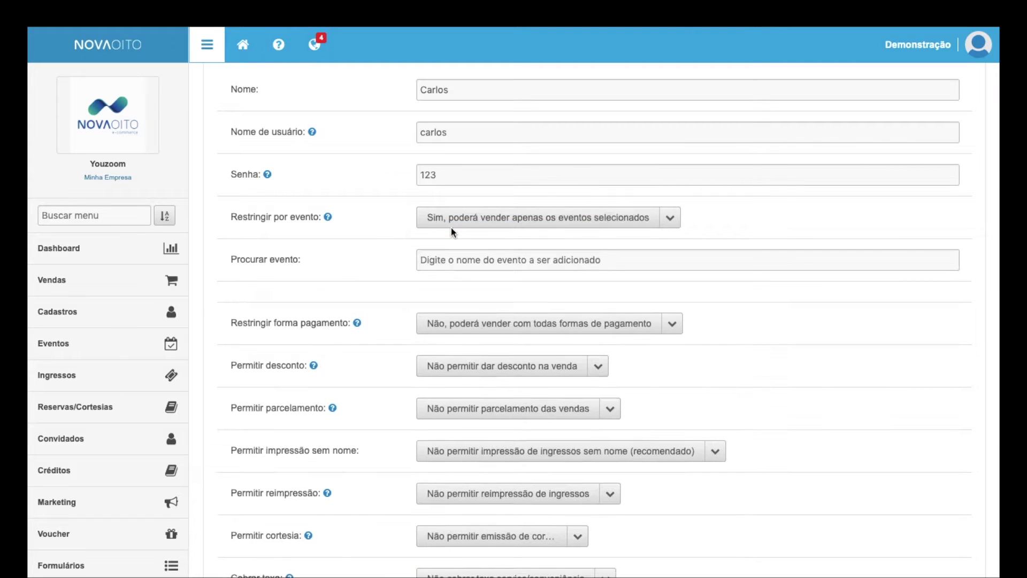
{"action": "left_click", "coordinate": [471, 261]}
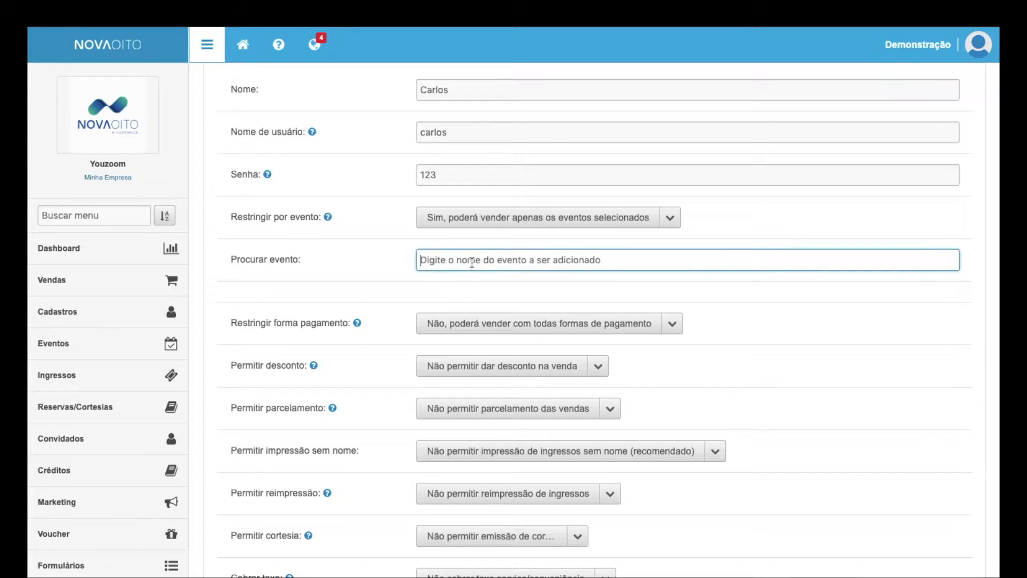
{"action": "type", "text": "vin"}
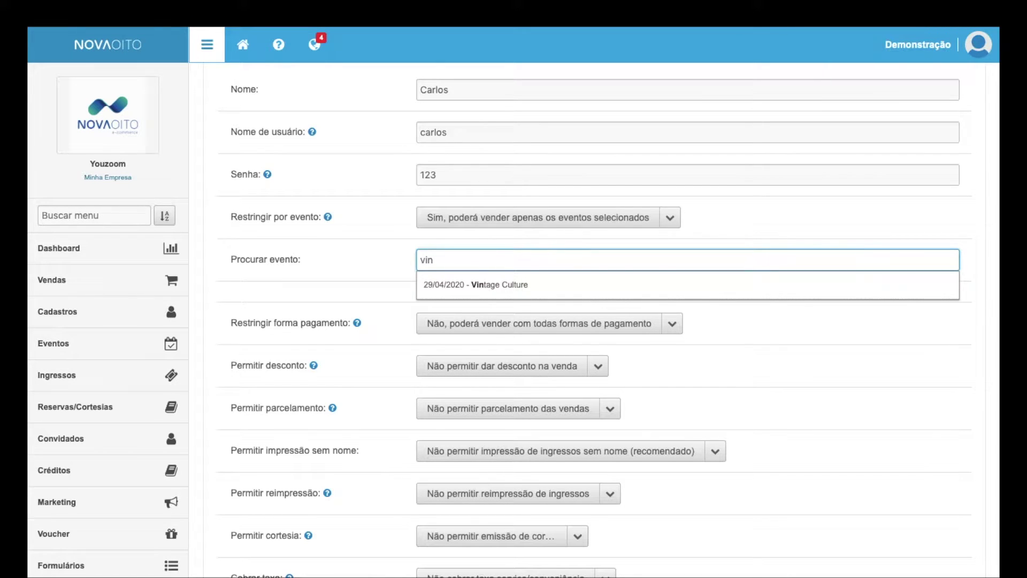
{"action": "left_click", "coordinate": [484, 288]}
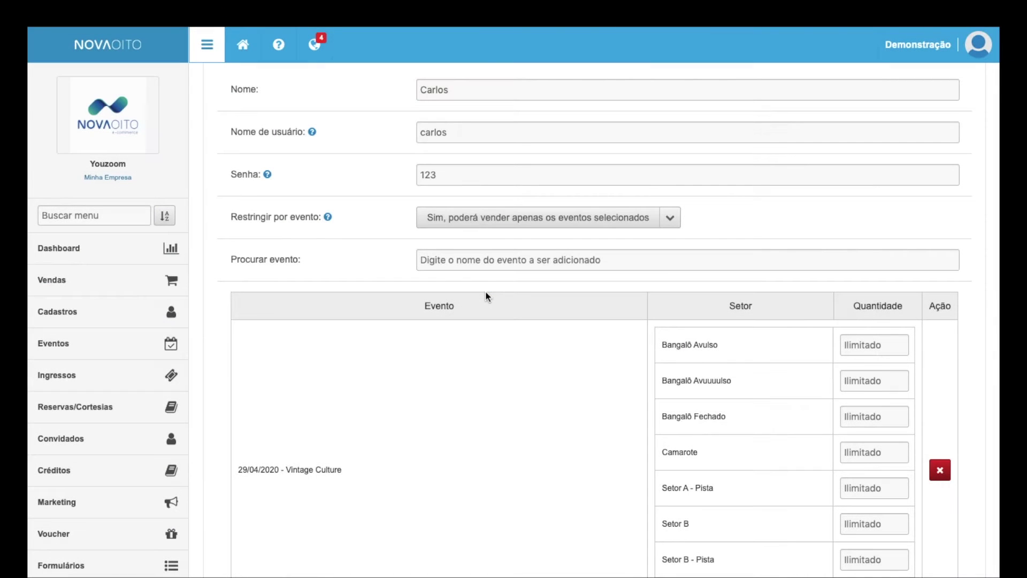
{"action": "scroll", "coordinate": [486, 296], "scroll_direction": "down", "scroll_amount": 5}
{"action": "scroll", "coordinate": [486, 296], "scroll_direction": "up", "scroll_amount": 1}
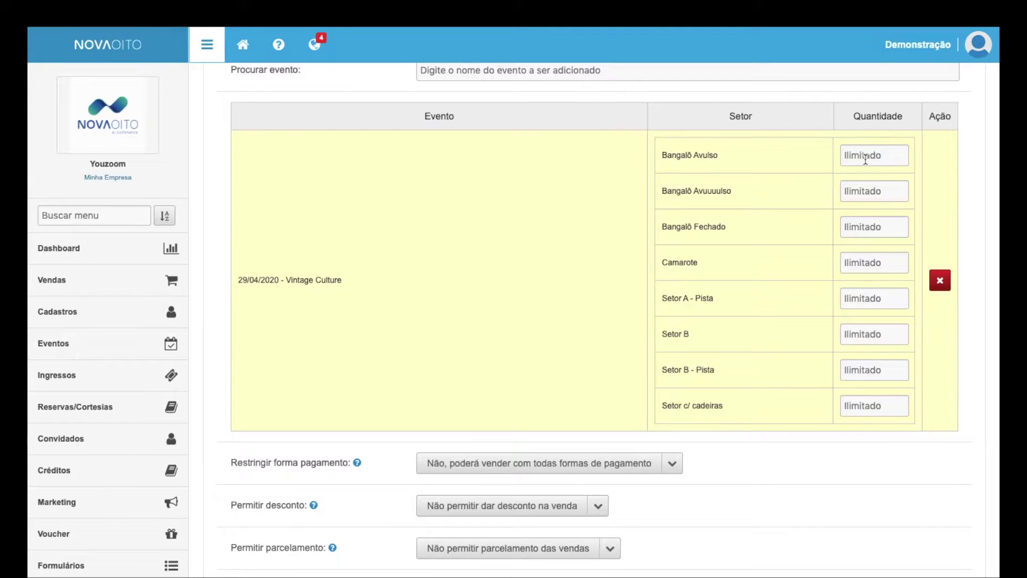
{"action": "scroll", "coordinate": [865, 158], "scroll_direction": "up", "scroll_amount": 5}
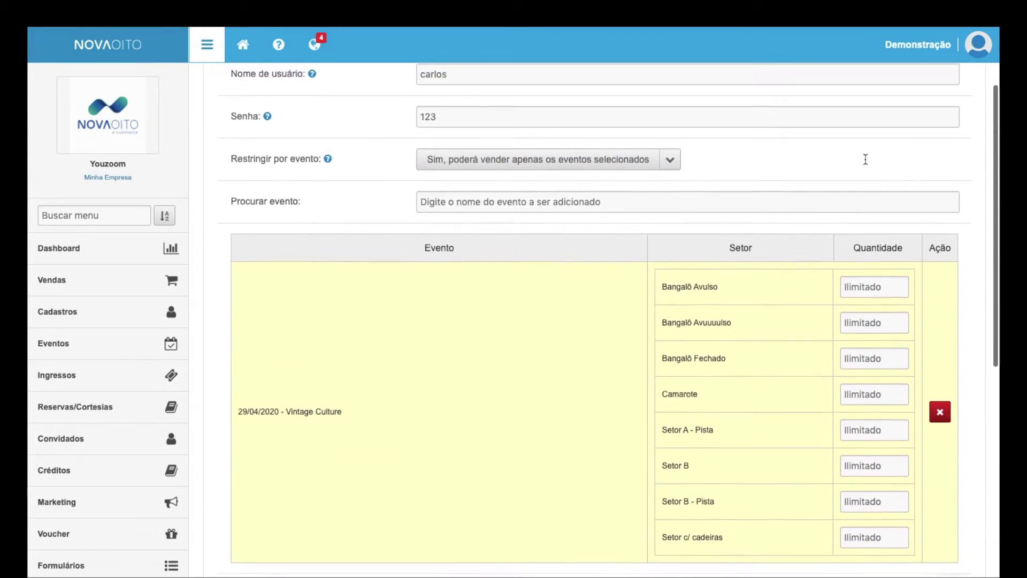
{"action": "scroll", "coordinate": [472, 128], "scroll_direction": "down", "scroll_amount": 2}
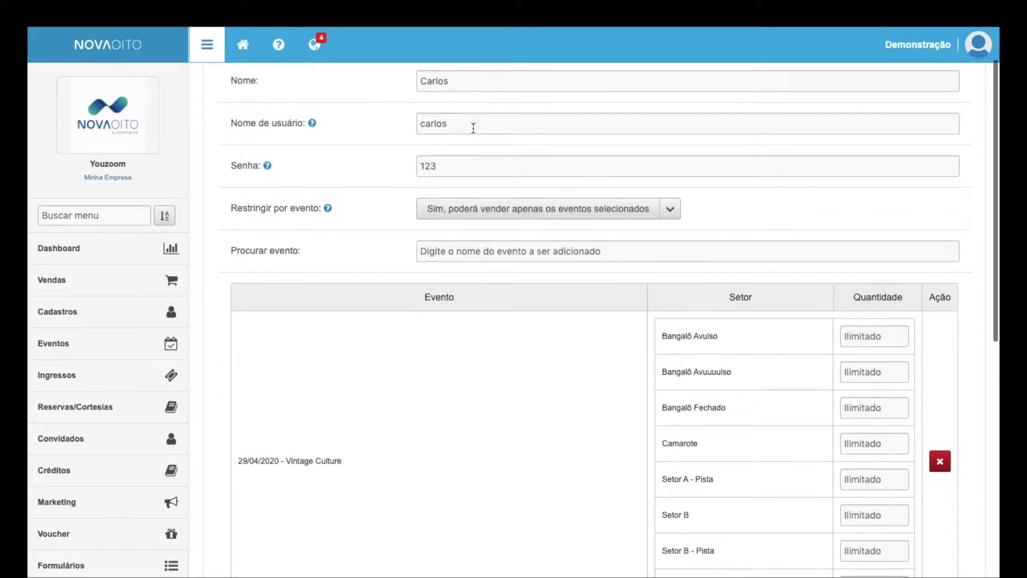
{"action": "scroll", "coordinate": [482, 214], "scroll_direction": "down", "scroll_amount": 2}
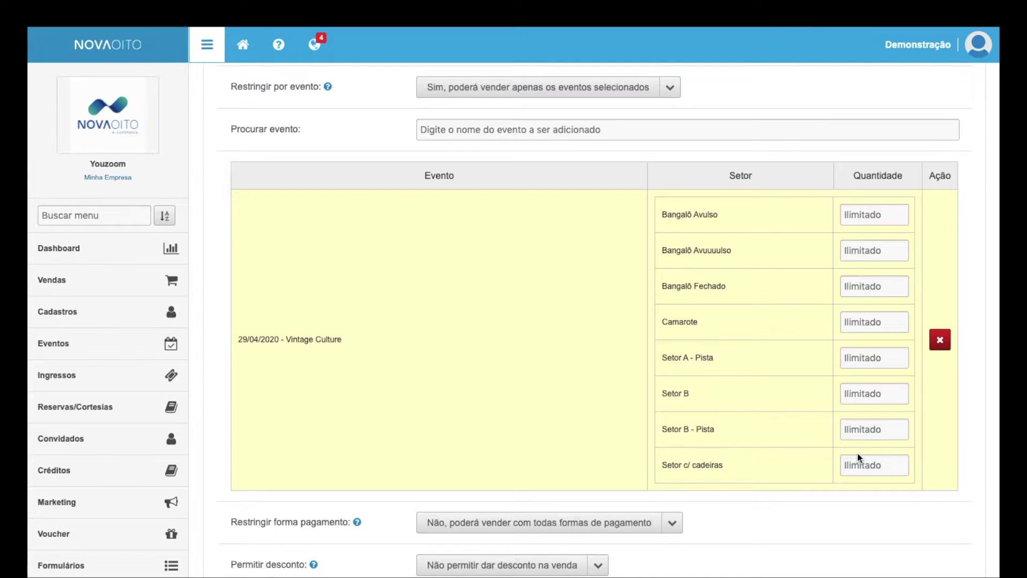
Step: Enter 5 for Setor A - Pista and 0 for Bangalô, Camarote, Setor B and Setor c/ cadeiras
{"action": "left_click", "coordinate": [853, 361]}
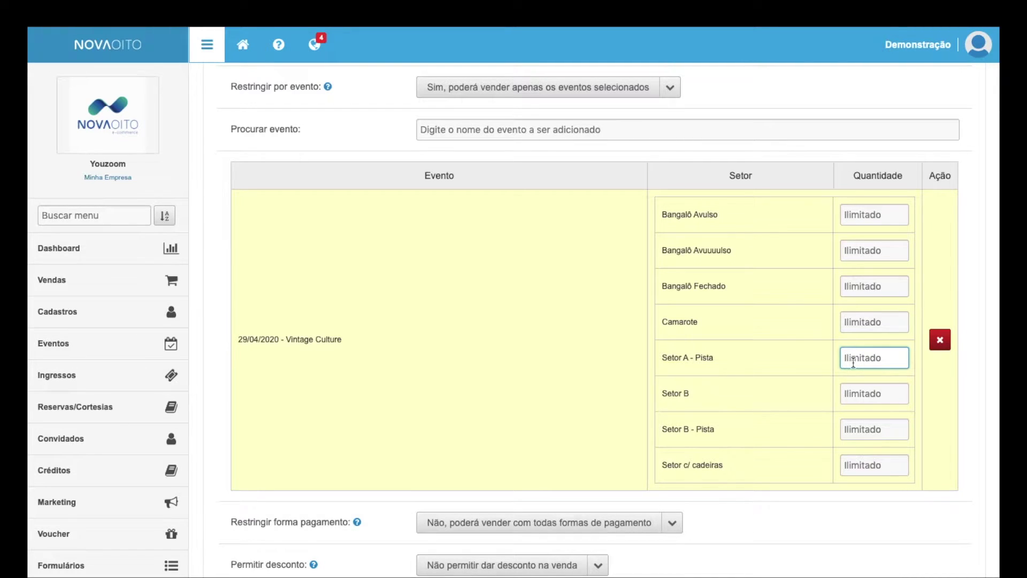
{"action": "type", "text": "5"}
{"action": "left_click", "coordinate": [851, 216]}
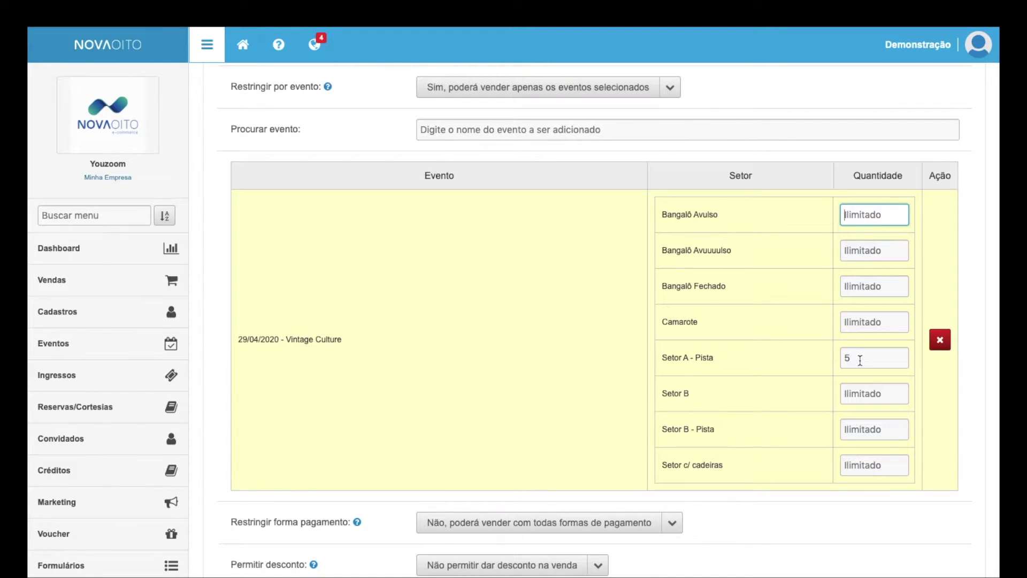
{"action": "type", "text": "0"}
{"action": "left_click", "coordinate": [856, 250]}
{"action": "type", "text": "0"}
{"action": "left_click", "coordinate": [859, 284]}
{"action": "type", "text": "0"}
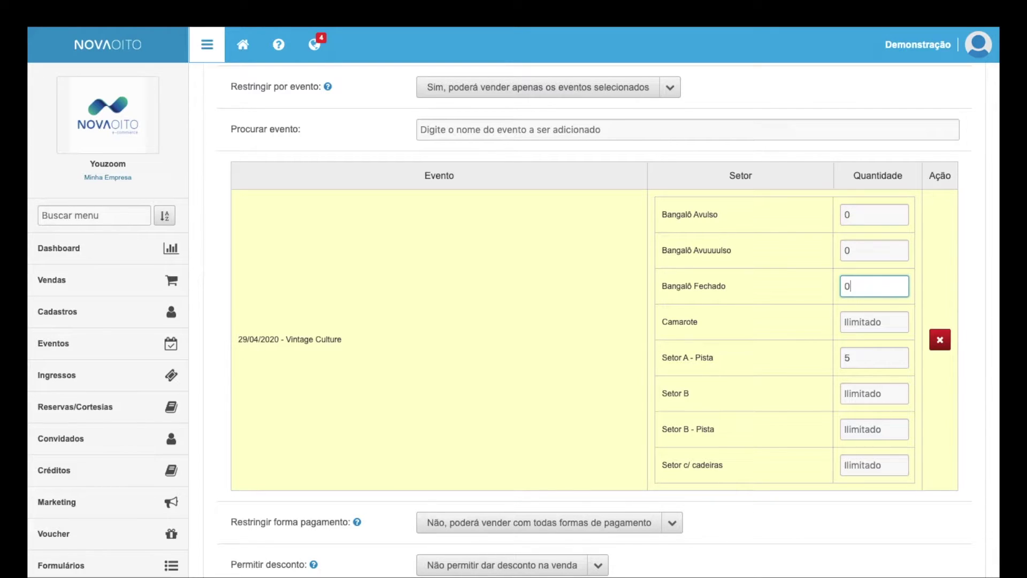
{"action": "left_click", "coordinate": [862, 321]}
{"action": "type", "text": "0"}
{"action": "left_click", "coordinate": [863, 393]}
{"action": "type", "text": "0"}
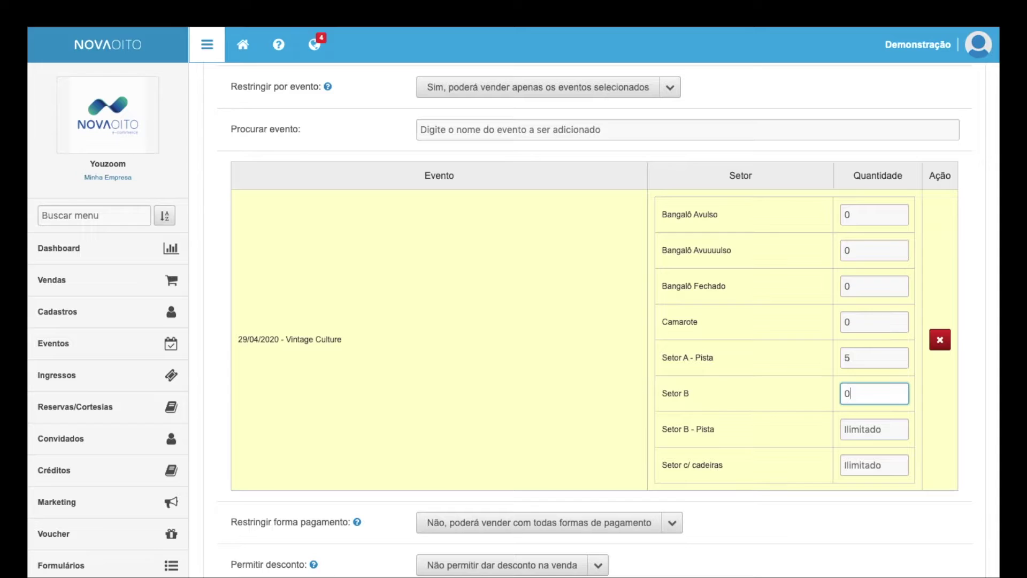
{"action": "left_click", "coordinate": [862, 428]}
{"action": "type", "text": "0"}
{"action": "left_click", "coordinate": [862, 458]}
{"action": "type", "text": "0"}
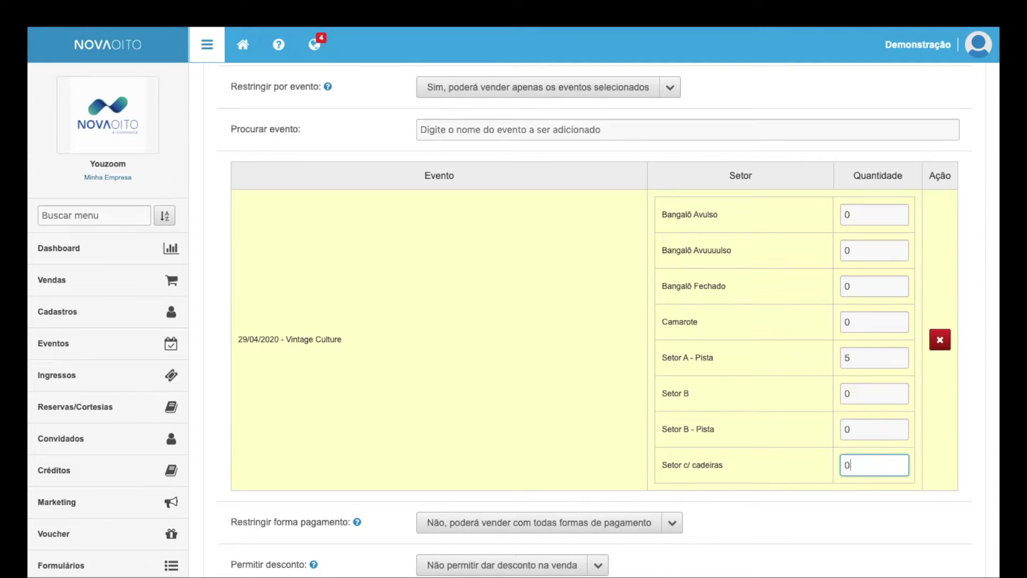
{"action": "left_click", "coordinate": [859, 531]}
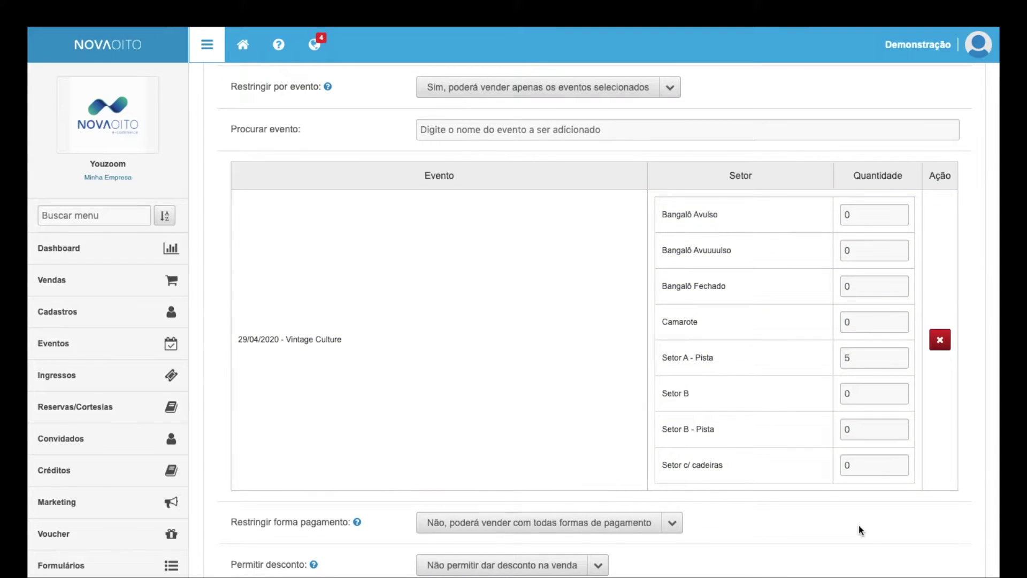
Step: Change Bangalô Avulso's quantity to 2, keeping Setor A - Pista at 5
{"action": "left_click", "coordinate": [872, 358]}
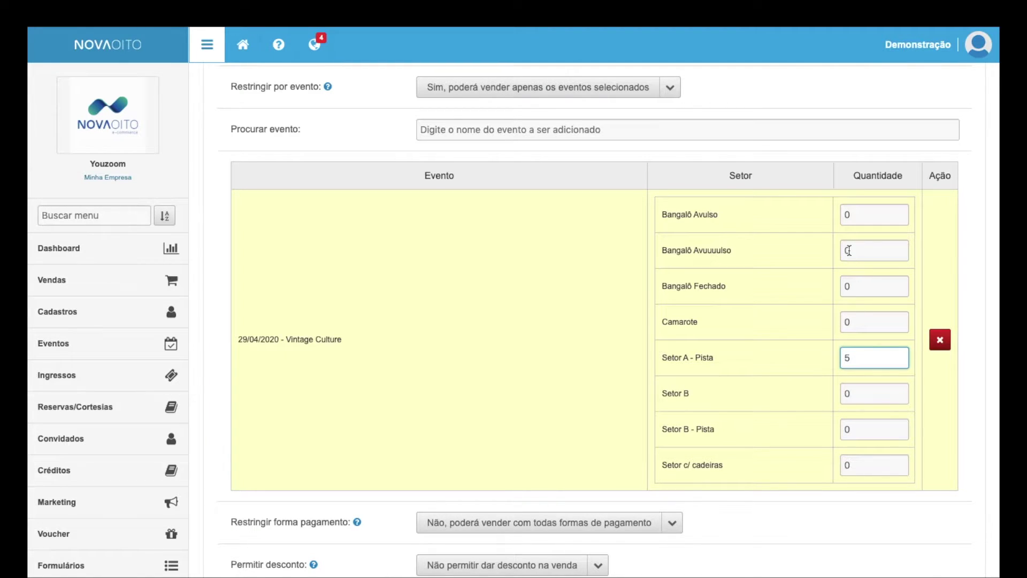
{"action": "left_click", "coordinate": [849, 215]}
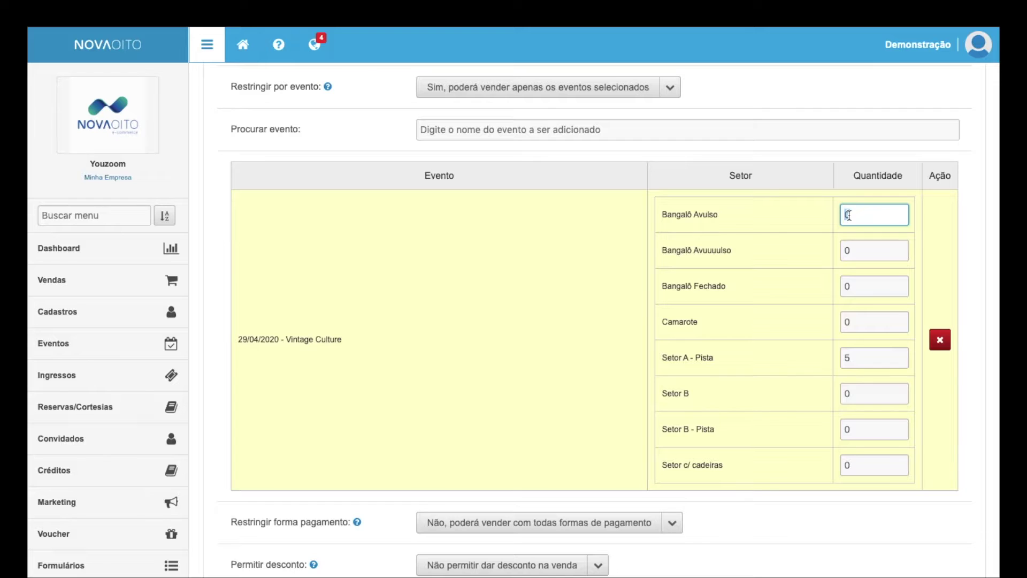
{"action": "type", "text": "2"}
{"action": "left_click", "coordinate": [966, 215]}
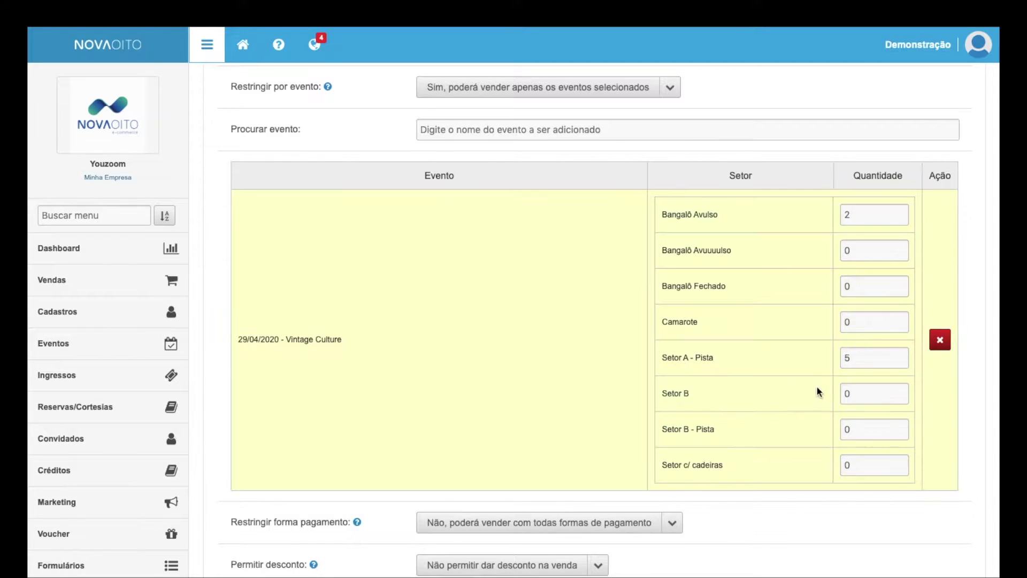
{"action": "double_click", "coordinate": [854, 355]}
{"action": "scroll", "coordinate": [855, 355], "scroll_direction": "down", "scroll_amount": 1}
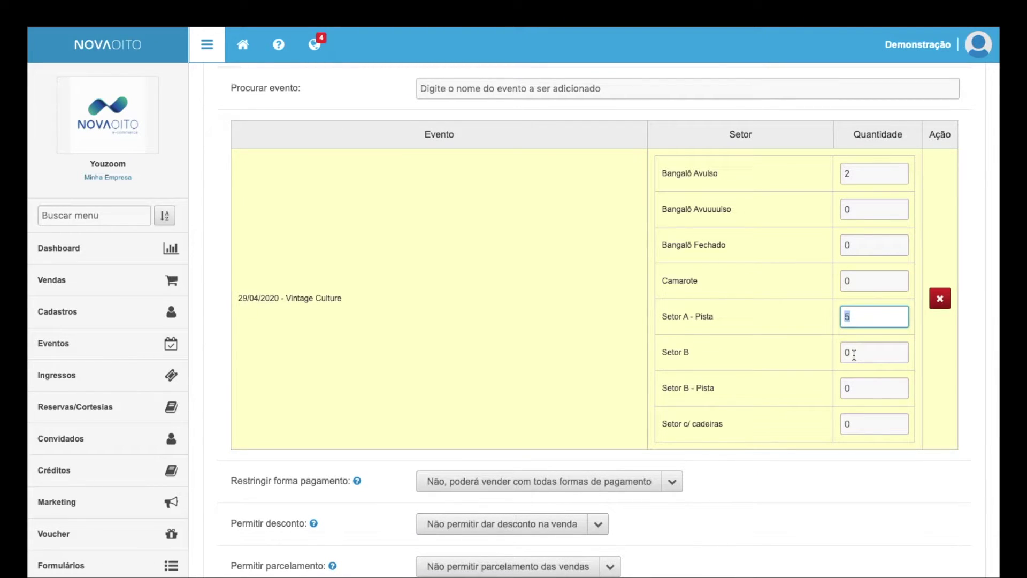
Step: Remove the Vintage Culture row and set event restriction to 'Não, poderá vender todos eventos'
{"action": "left_click", "coordinate": [960, 325]}
{"action": "left_click", "coordinate": [940, 300]}
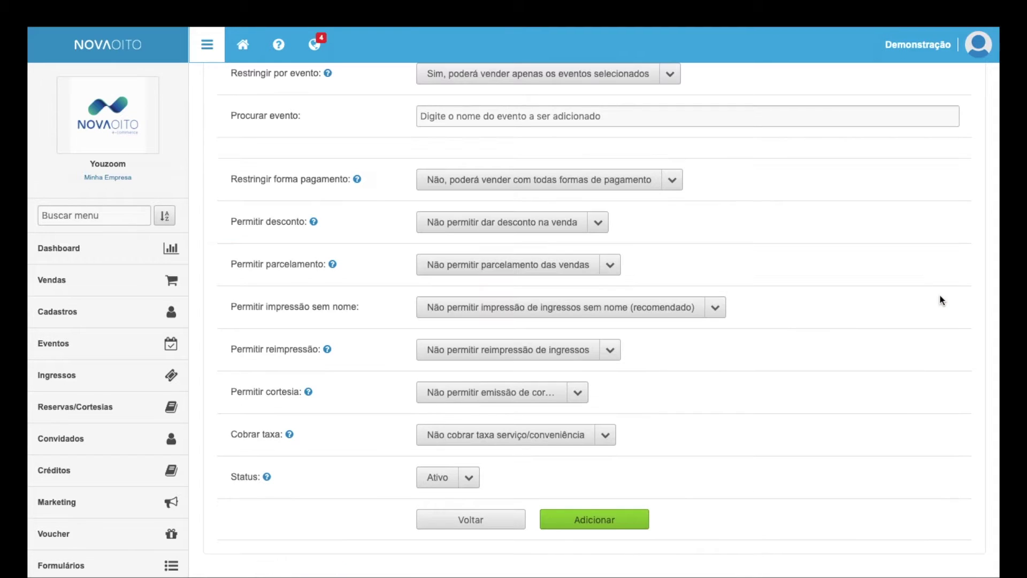
{"action": "scroll", "coordinate": [940, 296], "scroll_direction": "up", "scroll_amount": 2}
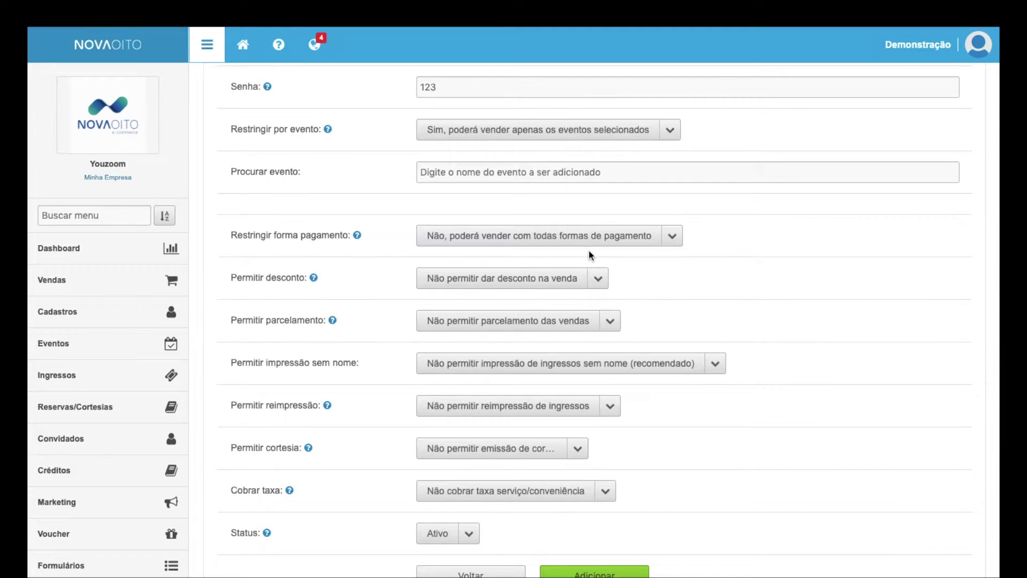
{"action": "scroll", "coordinate": [529, 214], "scroll_direction": "up", "scroll_amount": 2}
{"action": "left_click", "coordinate": [528, 210]}
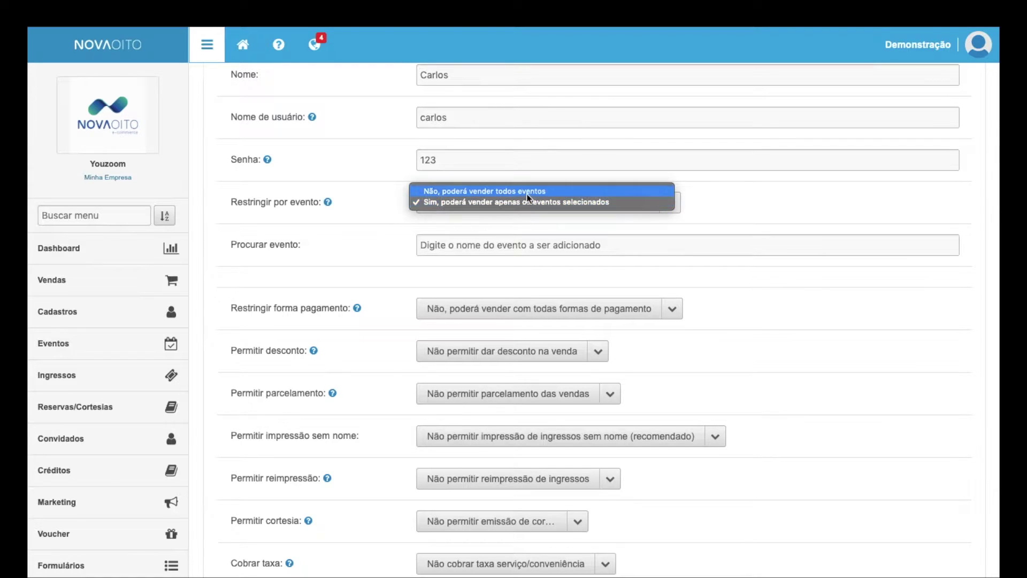
{"action": "left_click", "coordinate": [529, 194]}
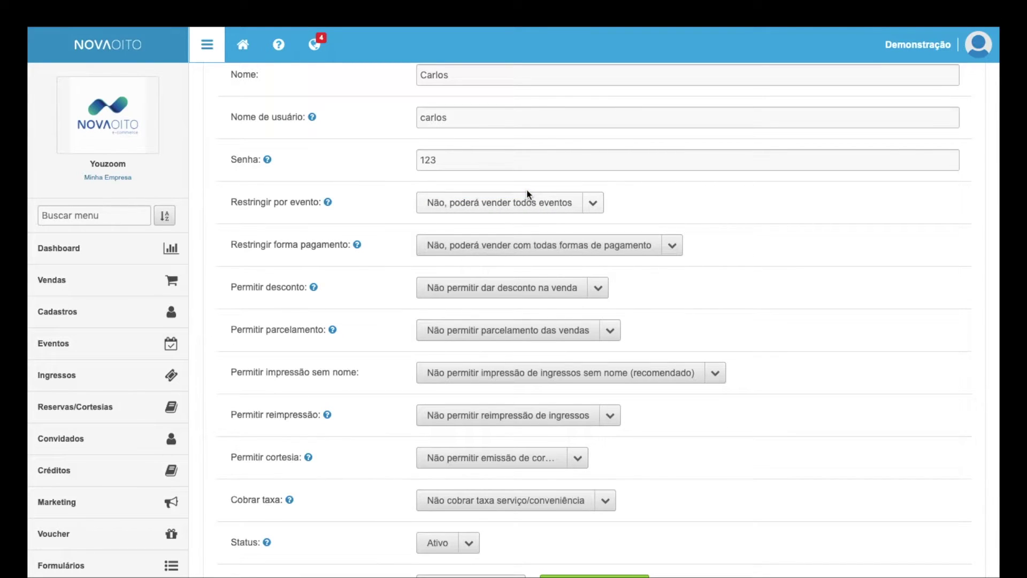
{"action": "scroll", "coordinate": [691, 209], "scroll_direction": "up", "scroll_amount": 1}
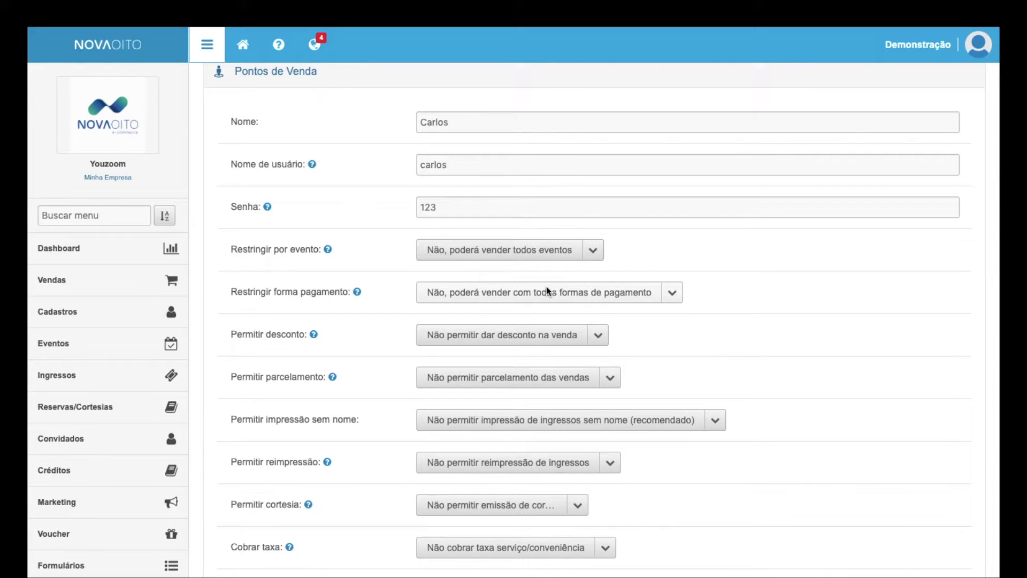
Step: Set Restringir forma pagamento to 'Sim, poderá vender apenas…' the selected methods
{"action": "left_click", "coordinate": [547, 287]}
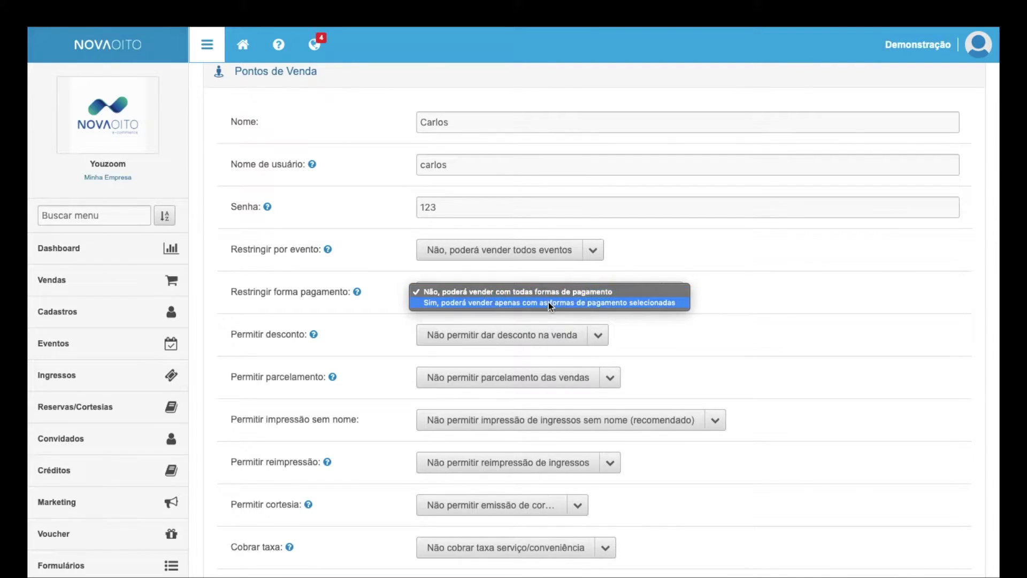
{"action": "left_click", "coordinate": [548, 302]}
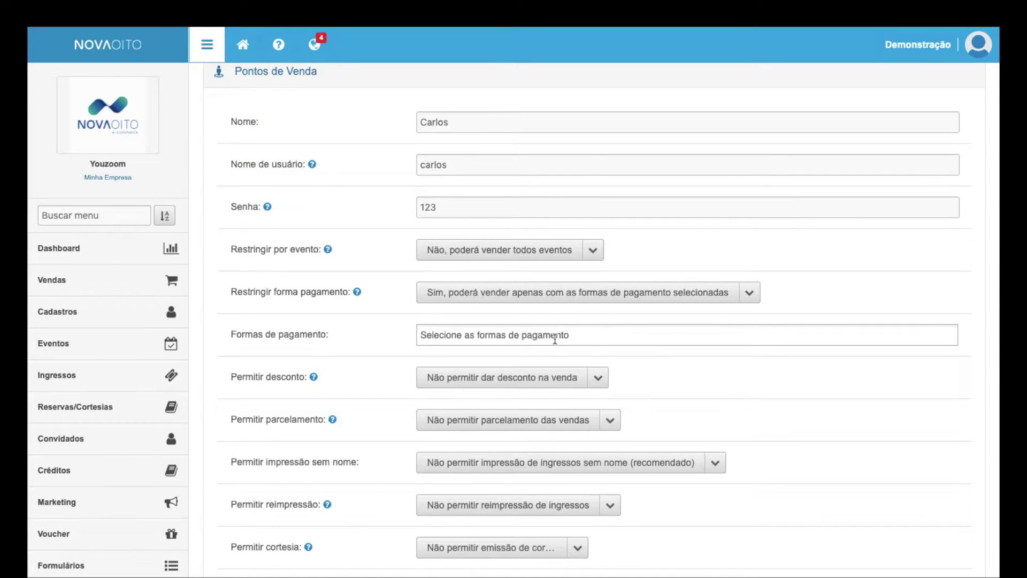
{"action": "scroll", "coordinate": [475, 334], "scroll_direction": "down", "scroll_amount": 1}
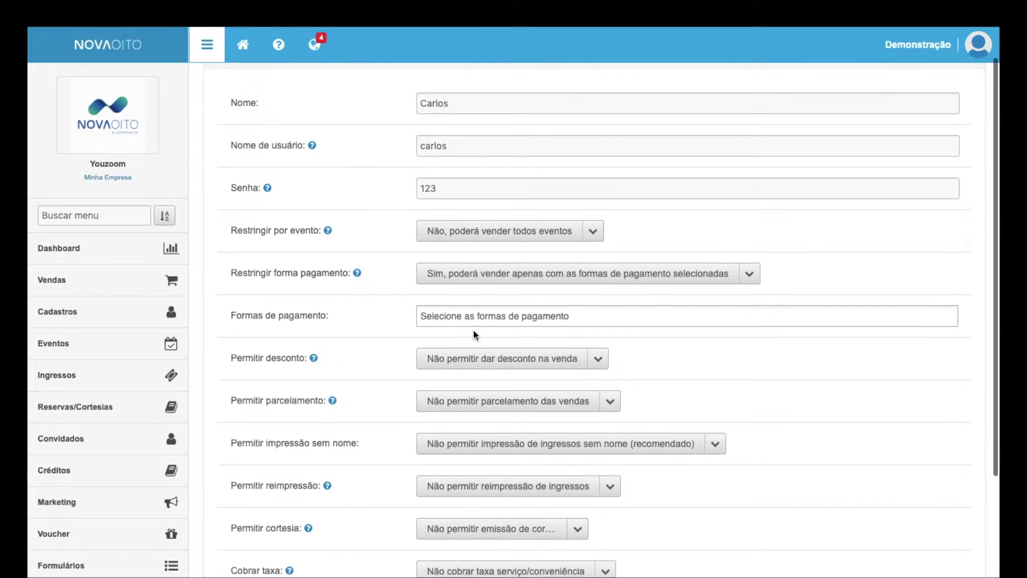
Step: Add Dinheiro, Cartão de crédito and Cortesia as the allowed payment methods
{"action": "left_click", "coordinate": [538, 315]}
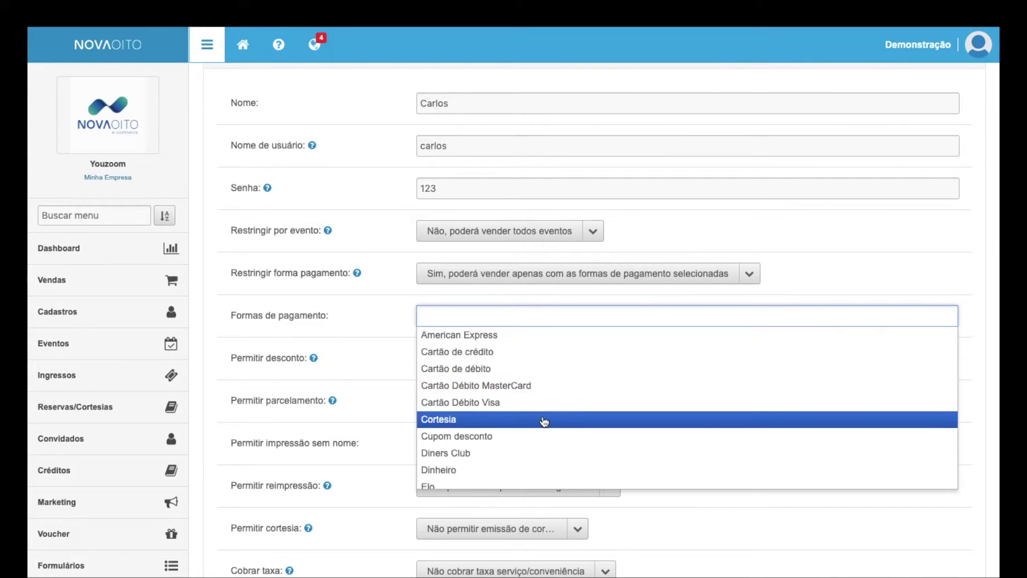
{"action": "scroll", "coordinate": [543, 420], "scroll_direction": "down", "scroll_amount": 3}
{"action": "scroll", "coordinate": [543, 420], "scroll_direction": "down", "scroll_amount": 3}
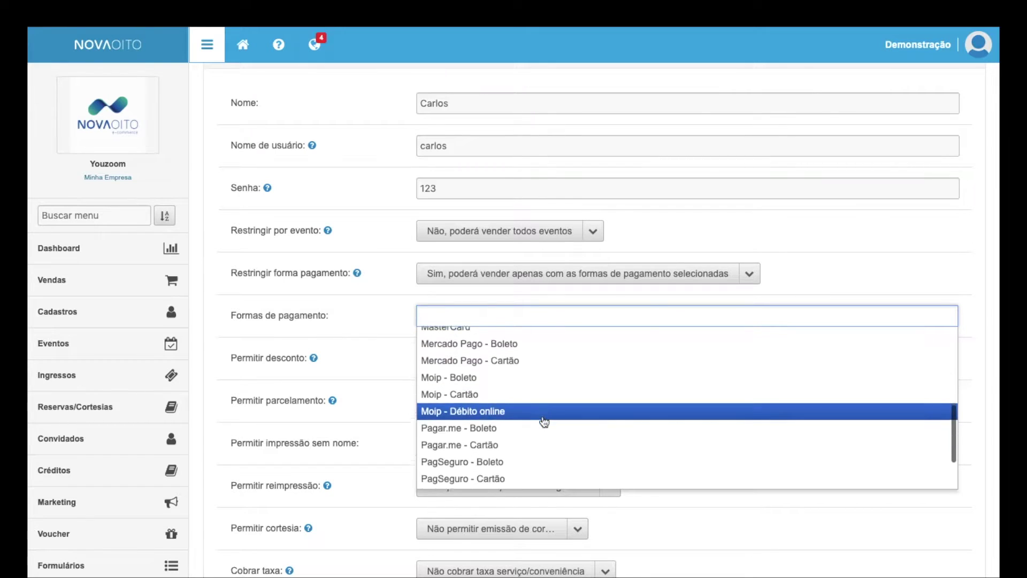
{"action": "type", "text": "di"}
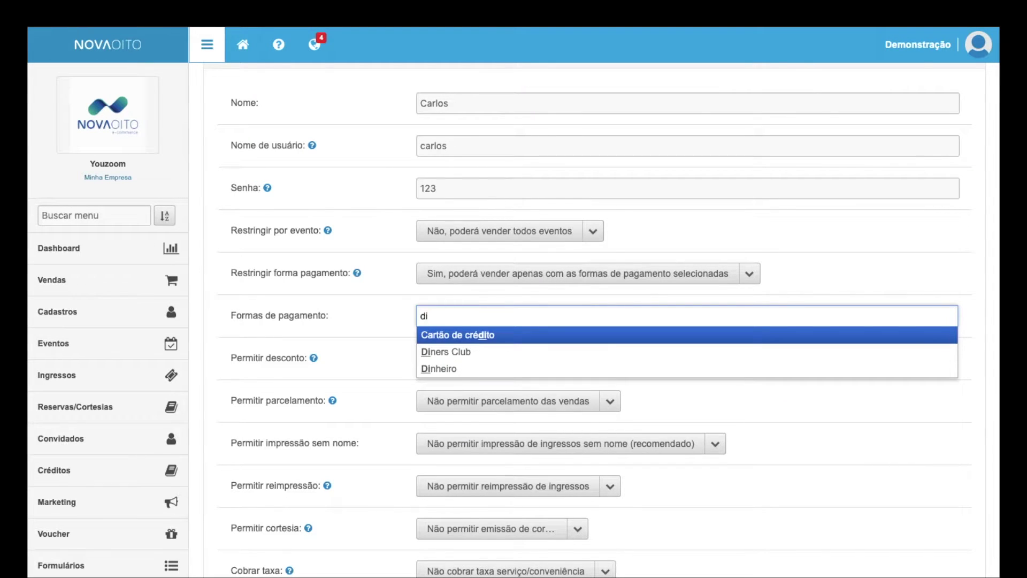
{"action": "left_click", "coordinate": [522, 370]}
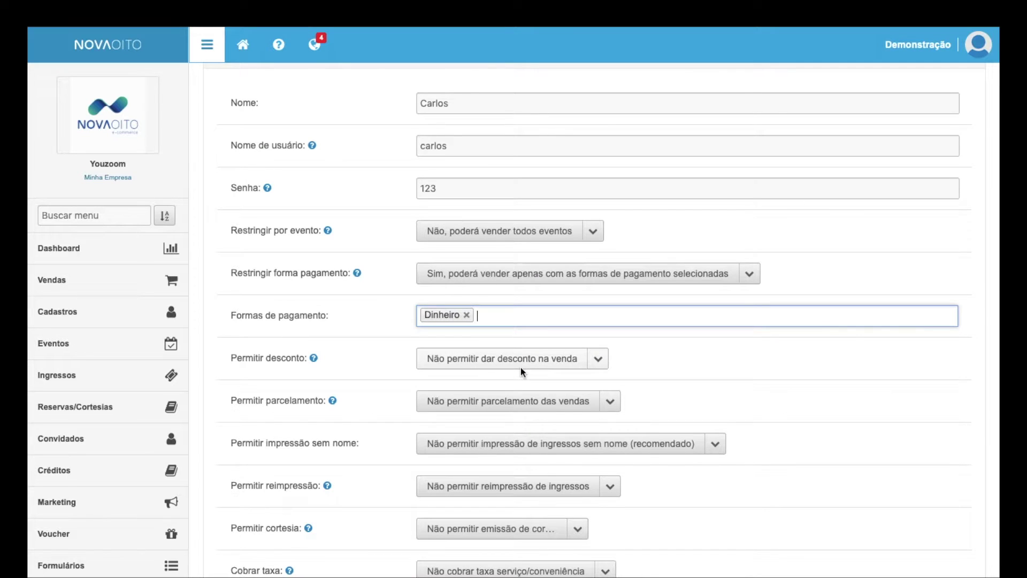
{"action": "type", "text": "cr"}
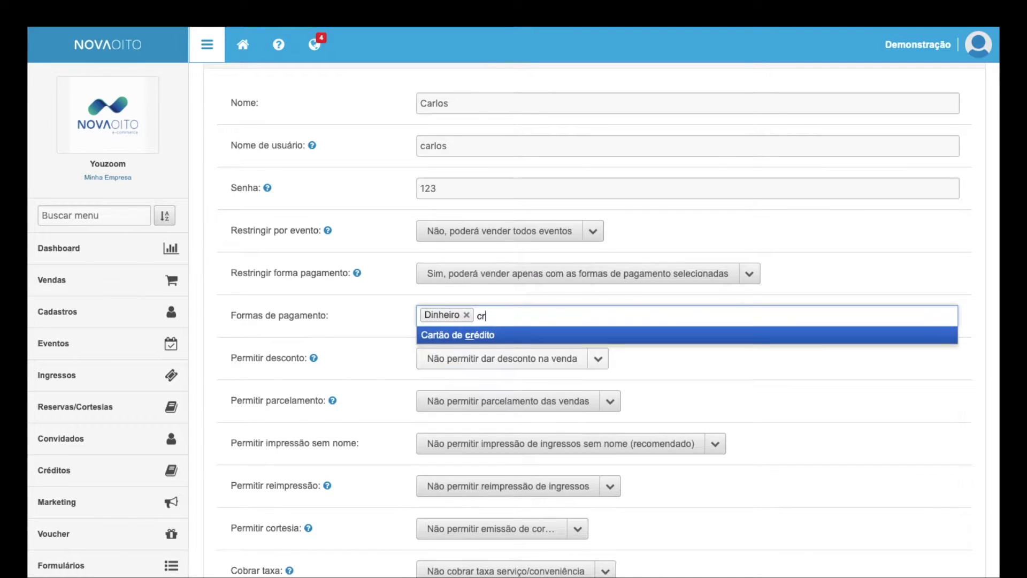
{"action": "left_click", "coordinate": [515, 338]}
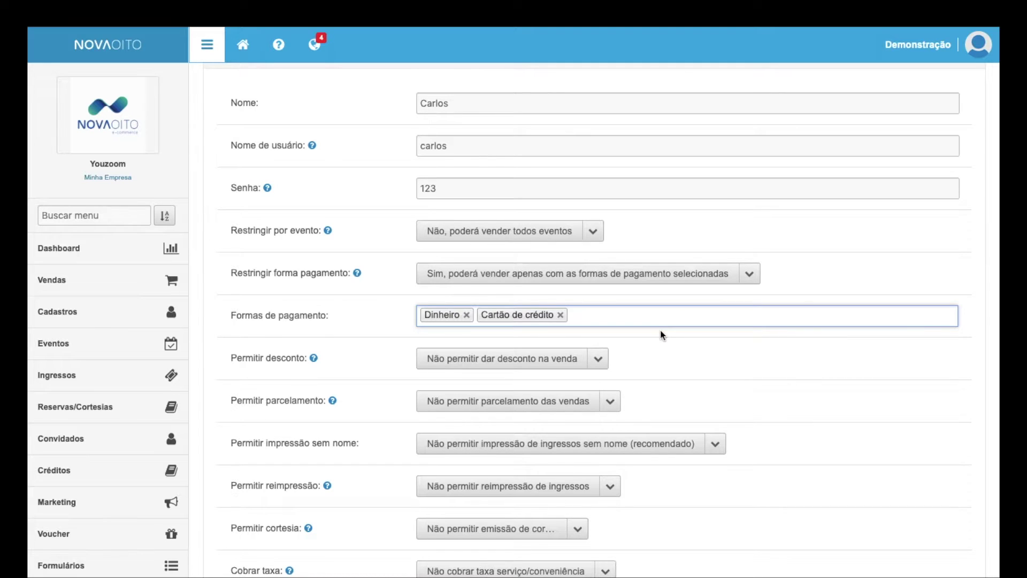
{"action": "type", "text": "co"}
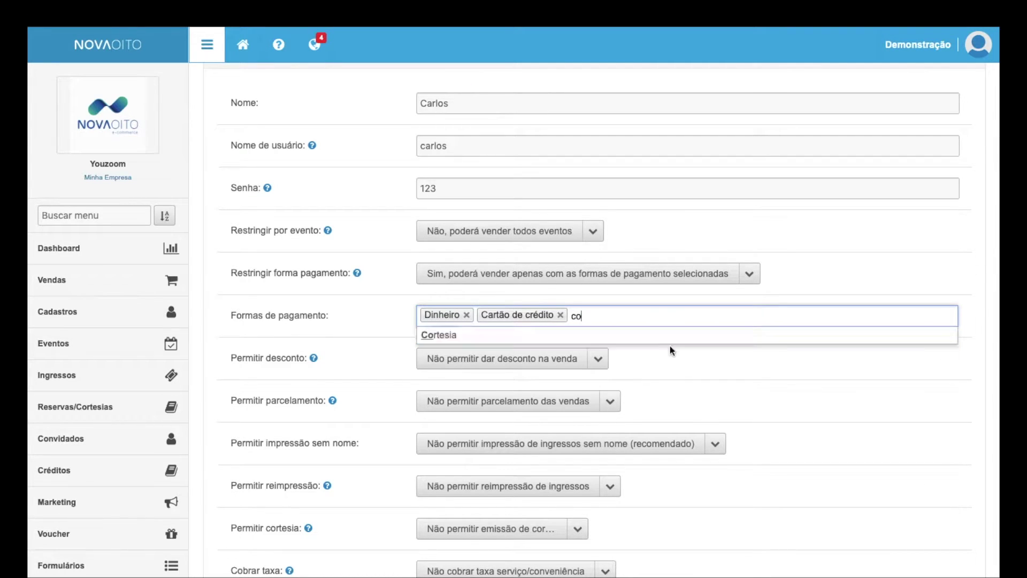
{"action": "left_click", "coordinate": [668, 335]}
{"action": "scroll", "coordinate": [712, 409], "scroll_direction": "down", "scroll_amount": 1}
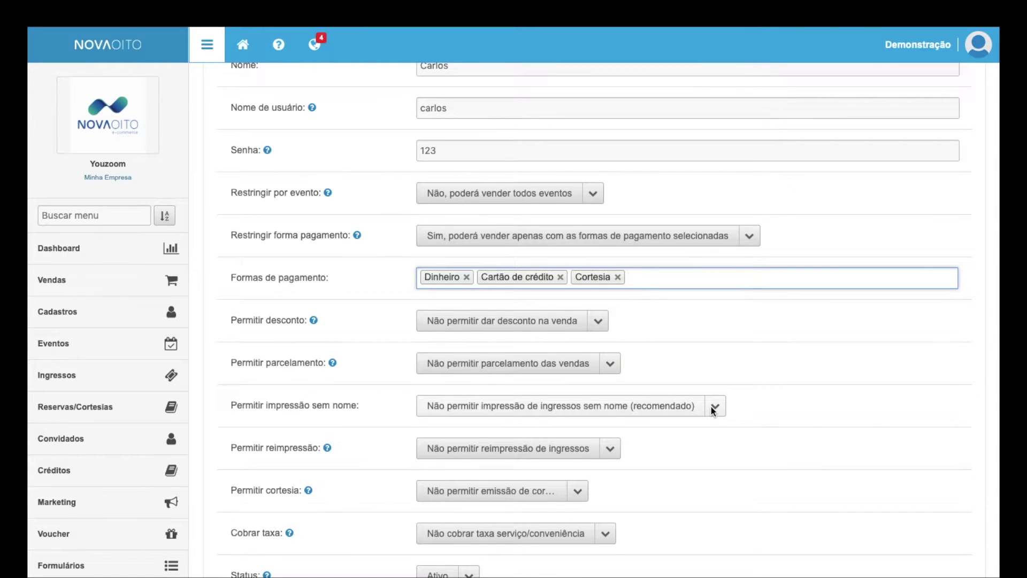
{"action": "scroll", "coordinate": [711, 407], "scroll_direction": "down", "scroll_amount": 1}
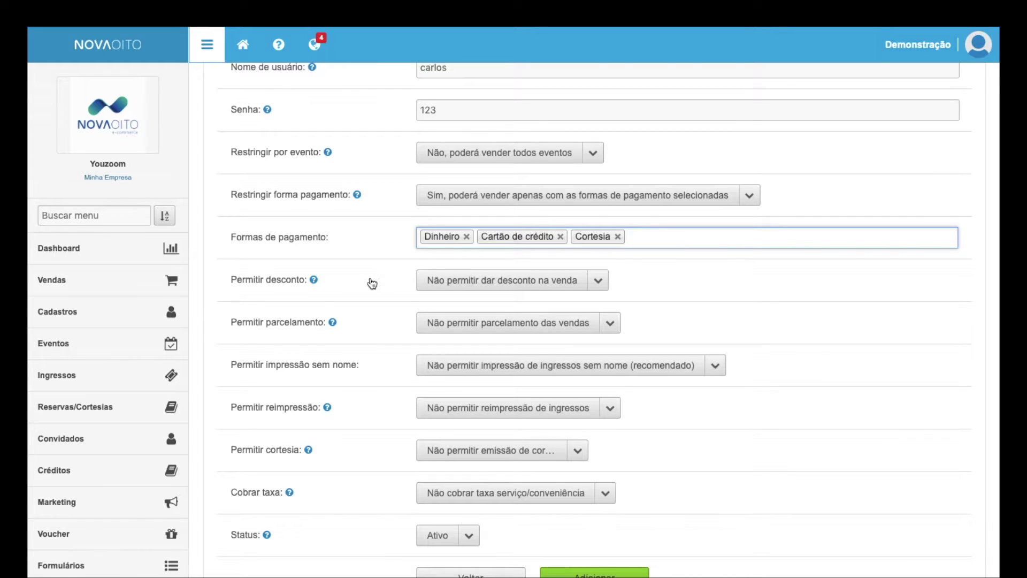
Step: Allow discounts and set Permitir parcelamento to 'Sim, permitir parcelamento das vendas'
{"action": "left_click", "coordinate": [487, 278]}
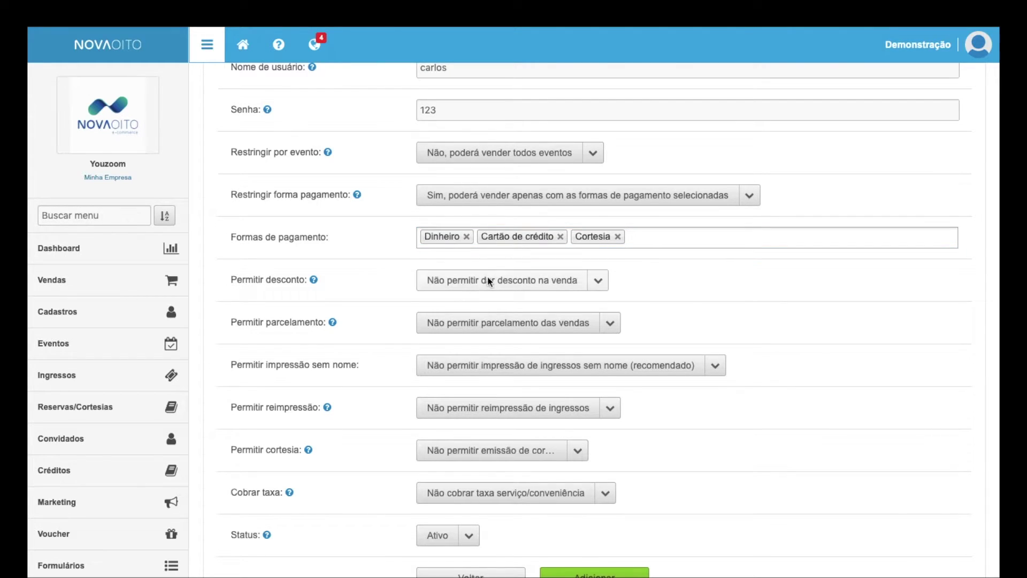
{"action": "left_click", "coordinate": [489, 289]}
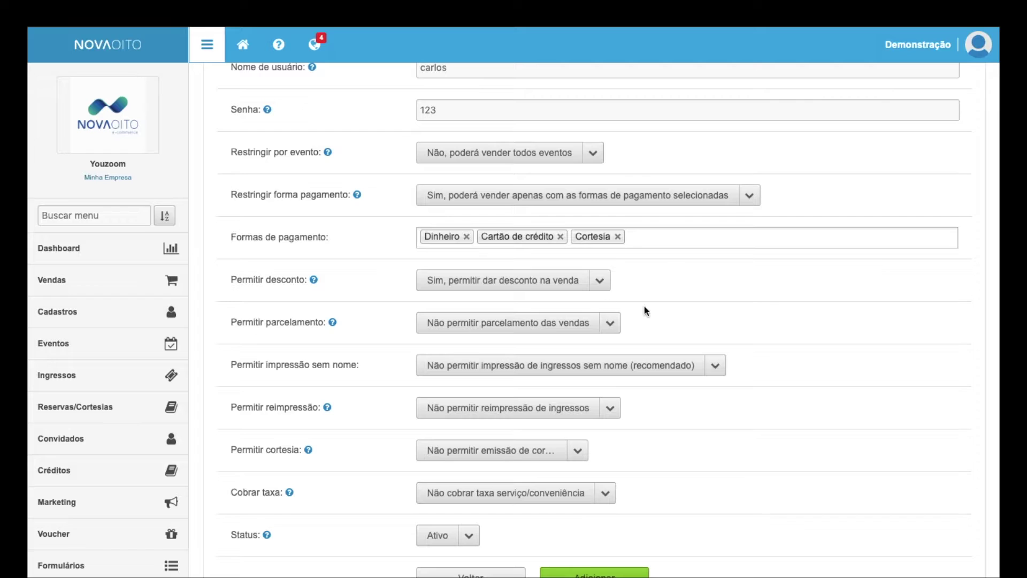
{"action": "scroll", "coordinate": [696, 338], "scroll_direction": "down", "scroll_amount": 1}
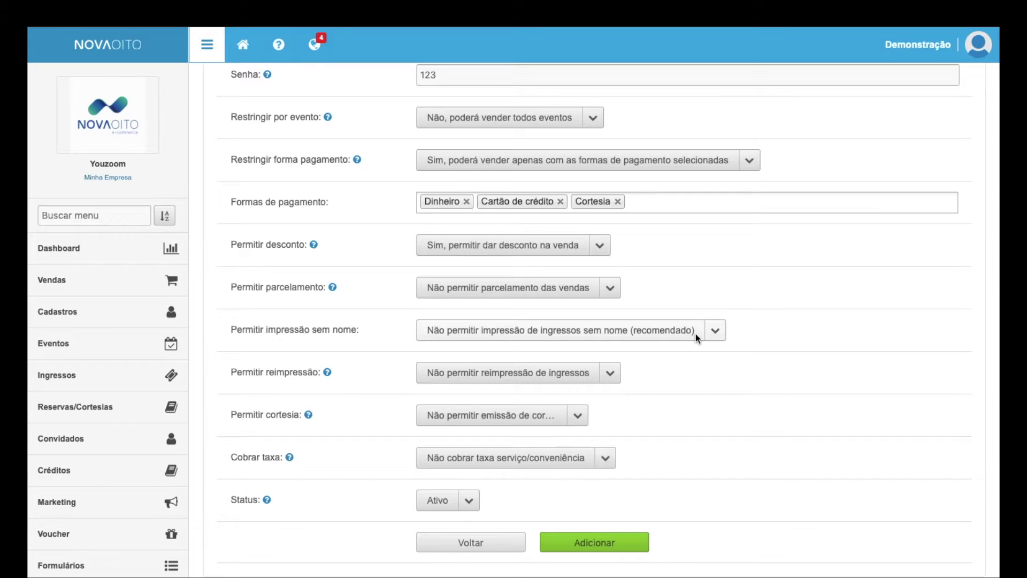
{"action": "scroll", "coordinate": [696, 333], "scroll_direction": "down", "scroll_amount": 1}
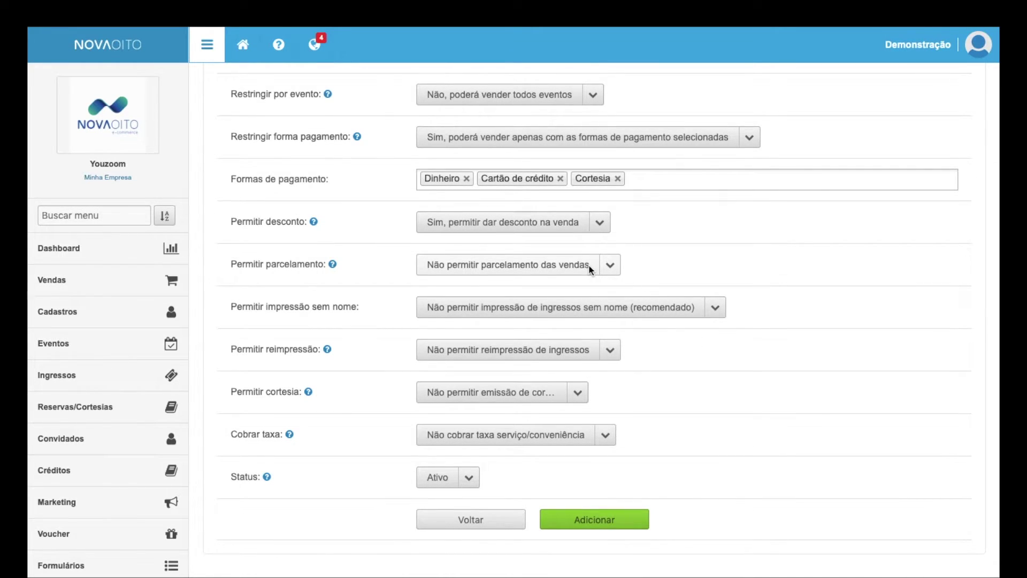
{"action": "left_click", "coordinate": [589, 265]}
{"action": "left_click", "coordinate": [589, 274]}
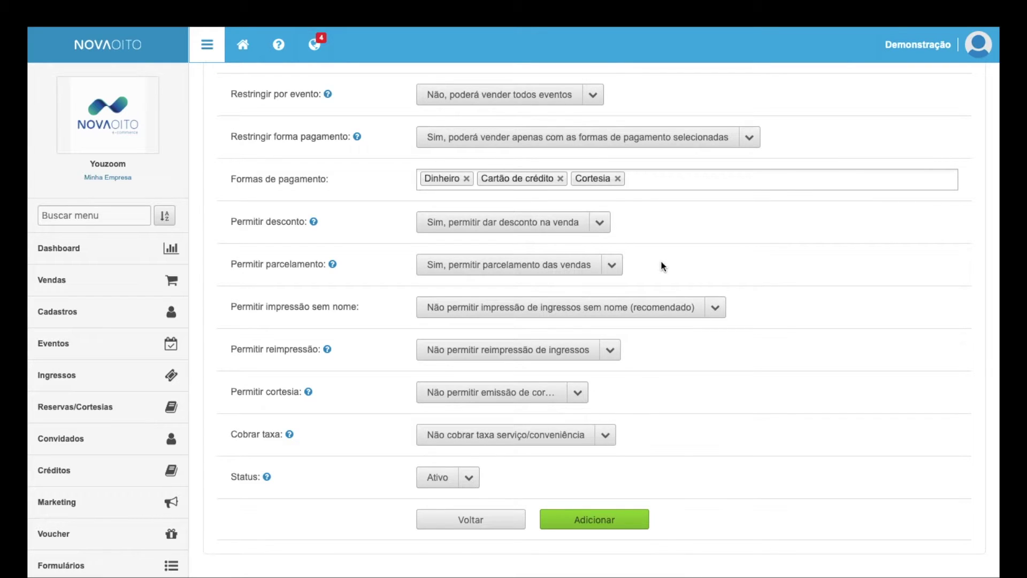
Step: Change Permitir parcelamento to 'Não permitir parcelamento das vendas'
{"action": "left_click", "coordinate": [609, 266]}
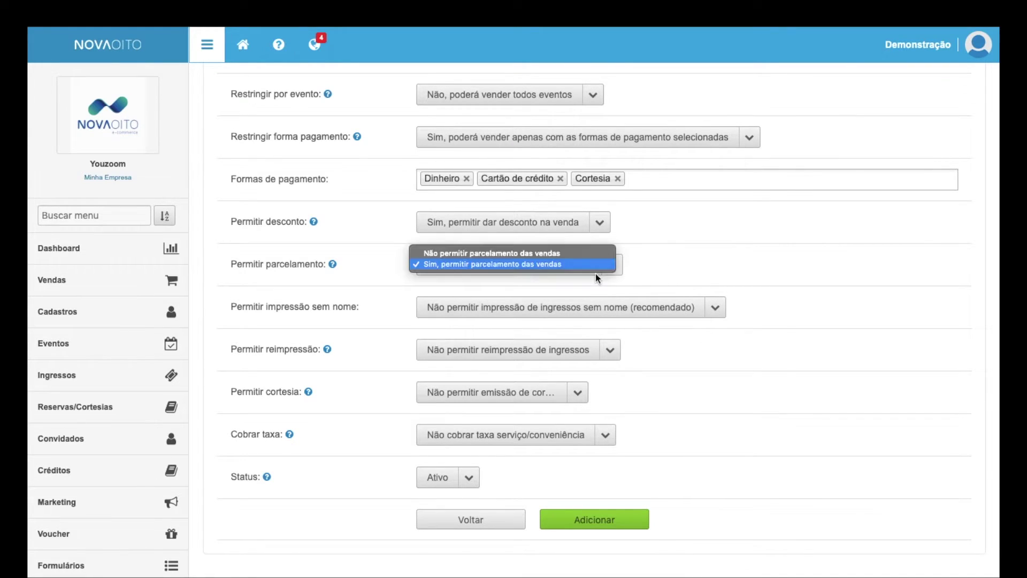
{"action": "left_click", "coordinate": [589, 256]}
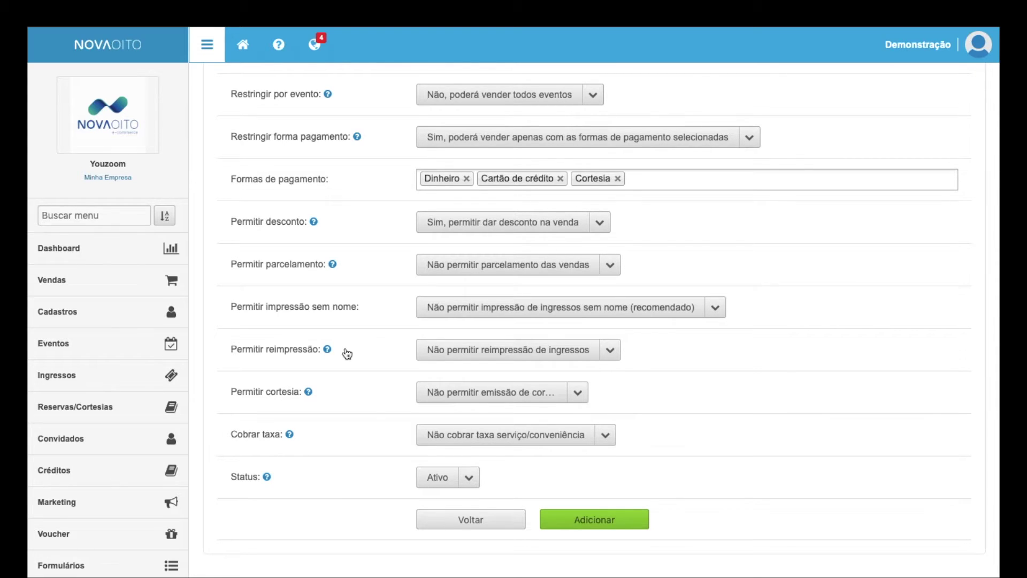
{"action": "left_click", "coordinate": [523, 310]}
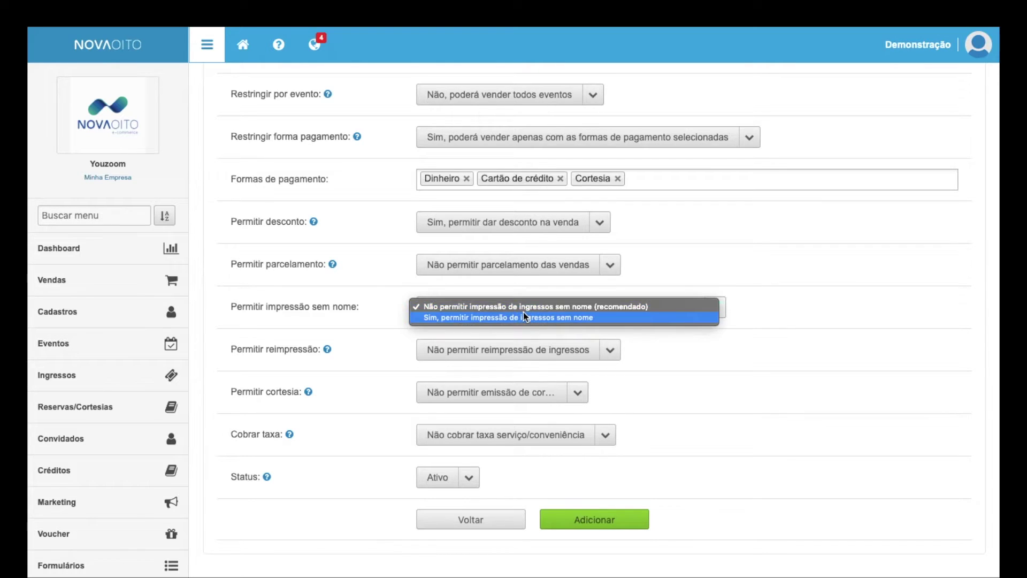
{"action": "left_click", "coordinate": [807, 323]}
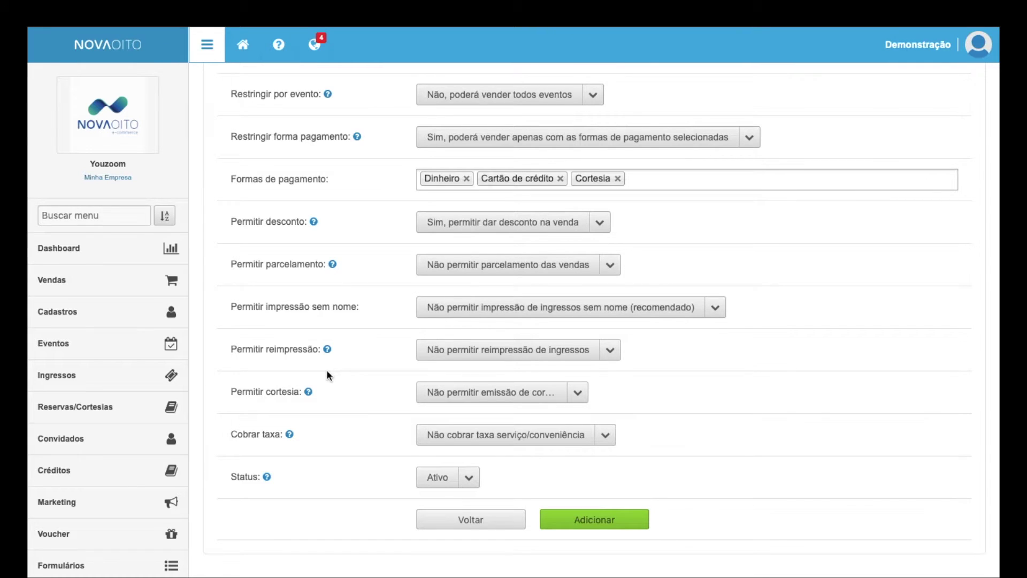
{"action": "mouse_move", "coordinate": [328, 354]}
{"action": "left_click", "coordinate": [491, 350]}
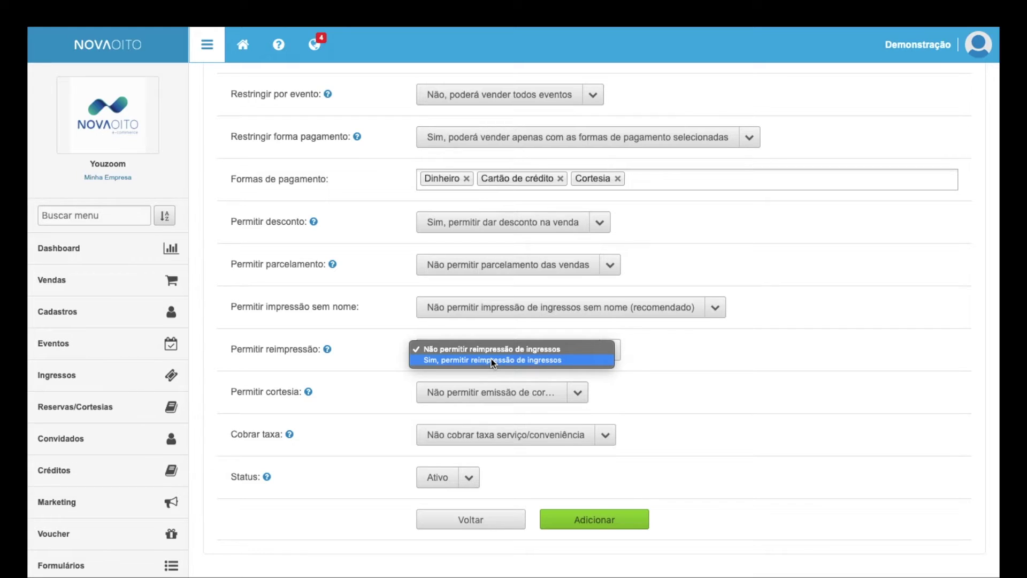
Step: Keep reprinting disallowed and set Permitir cortesia to 'Sim, permitir emissão de cortesia'
{"action": "left_click", "coordinate": [541, 345]}
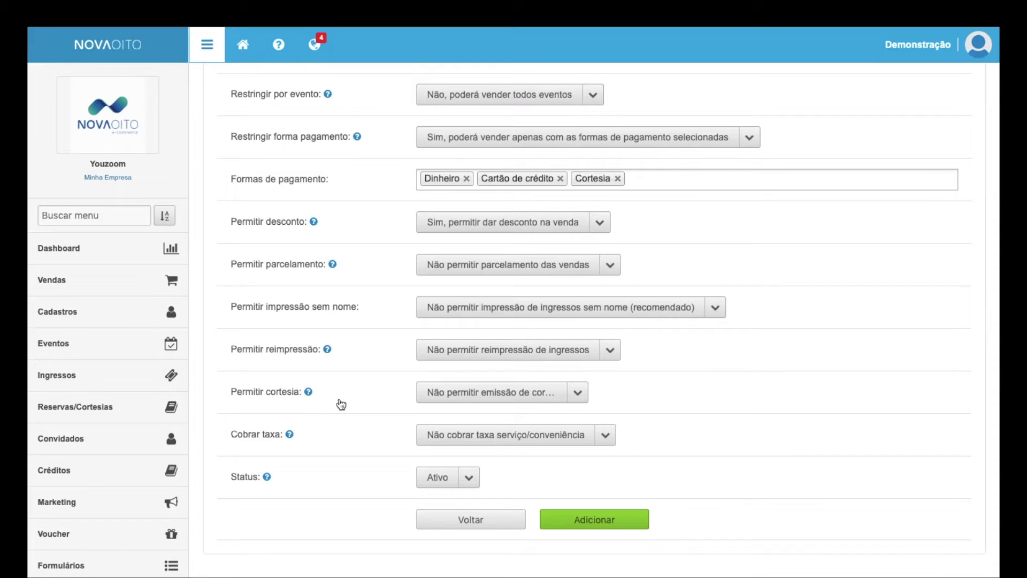
{"action": "left_click", "coordinate": [428, 392]}
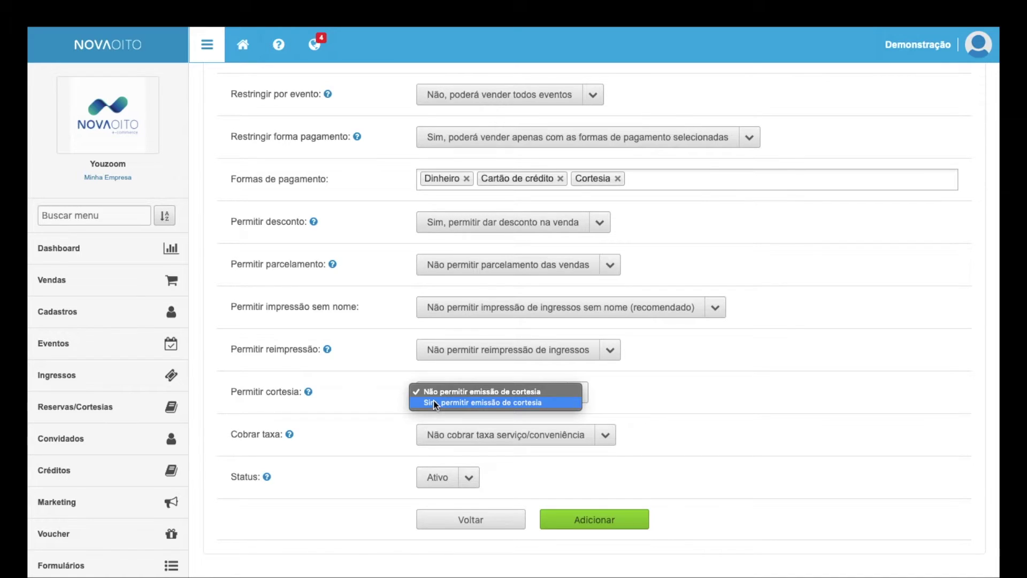
{"action": "left_click", "coordinate": [433, 402]}
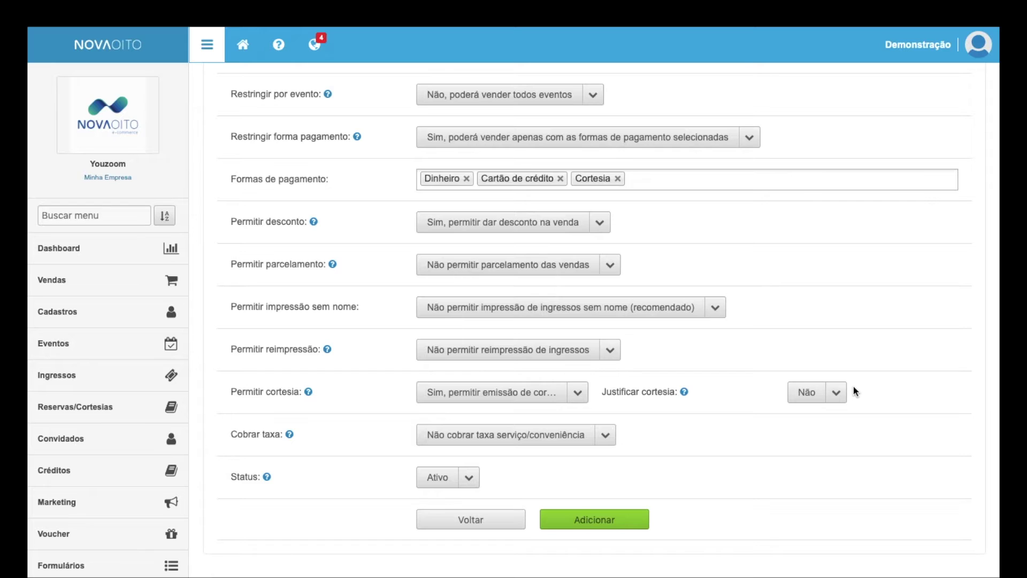
Step: Check the 'Justificar cortesia' options, then set 'Permitir cortesia' to 'Não permitir emissão de cortesia'
{"action": "left_click", "coordinate": [808, 392]}
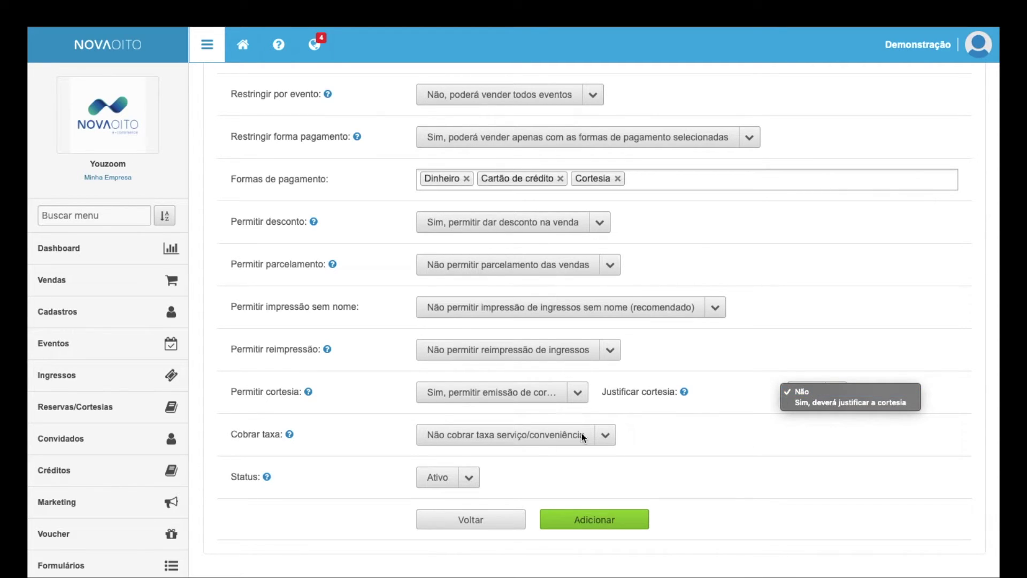
{"action": "left_click", "coordinate": [517, 391]}
{"action": "left_click", "coordinate": [518, 391]}
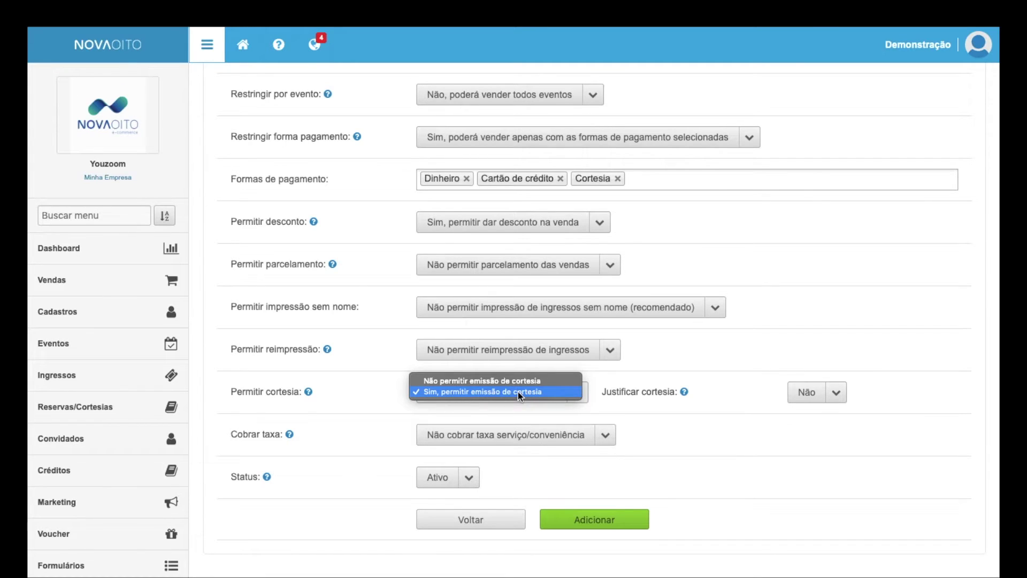
{"action": "left_click", "coordinate": [519, 381]}
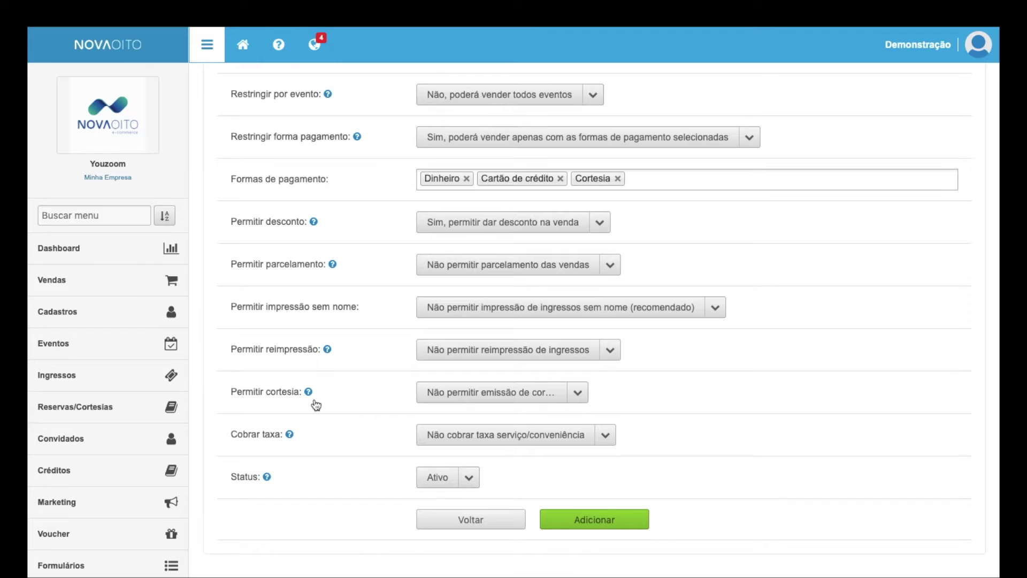
{"action": "mouse_move", "coordinate": [309, 395]}
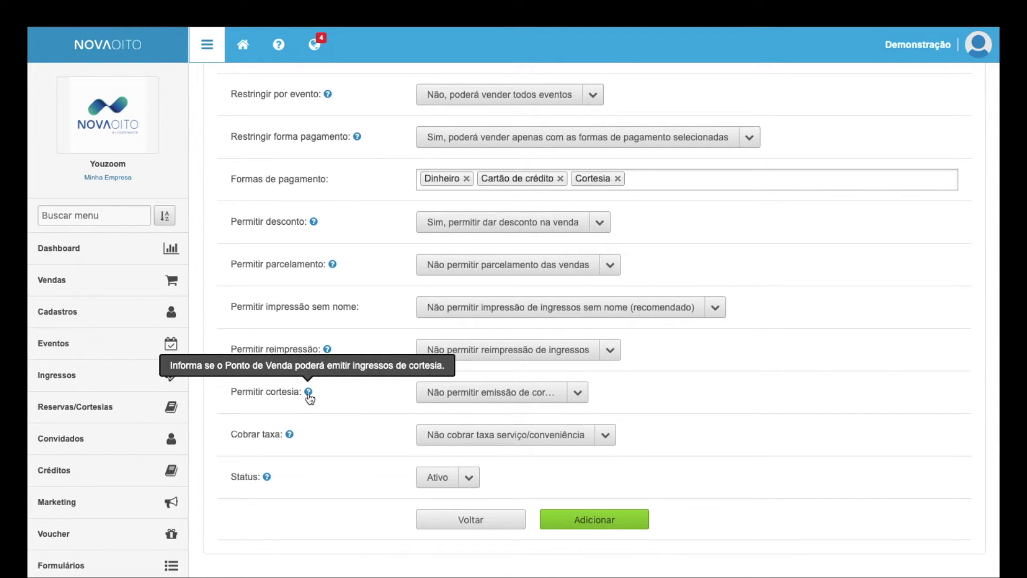
{"action": "mouse_move", "coordinate": [328, 351]}
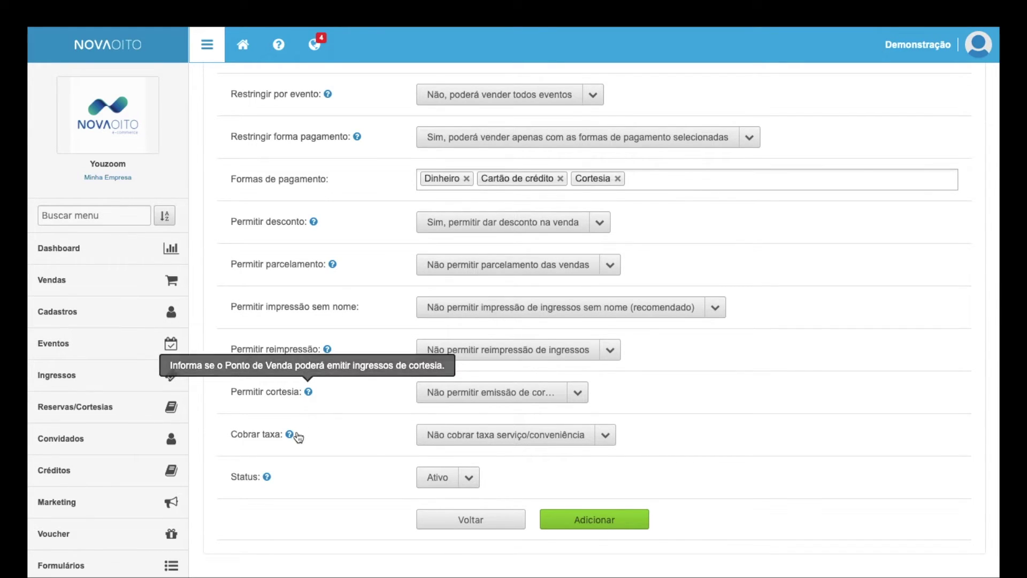
{"action": "mouse_move", "coordinate": [291, 436]}
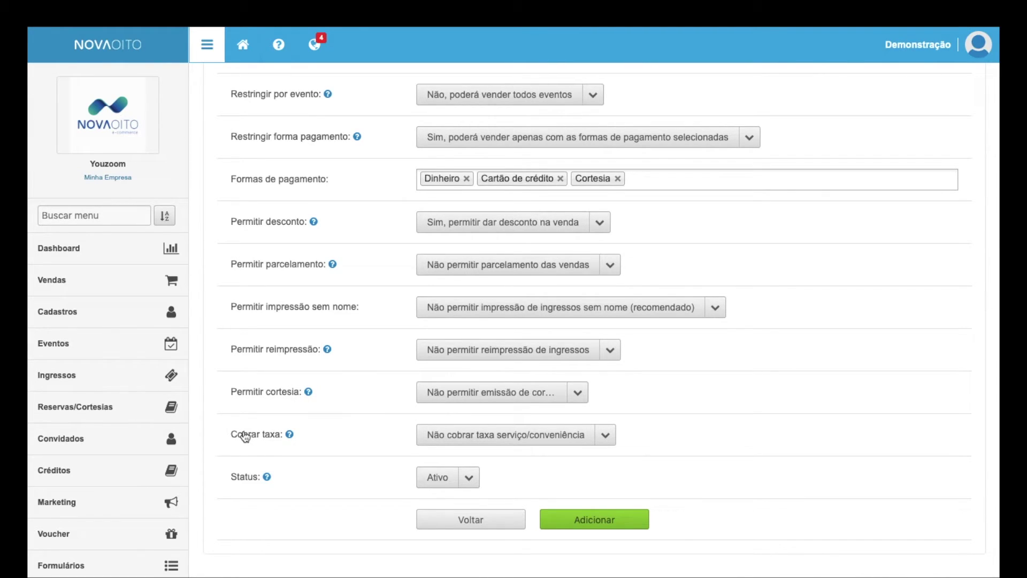
Step: Keep 'Cobrar taxa' at 'Não cobrar' and leave the Status set to Ativo
{"action": "left_click", "coordinate": [479, 432]}
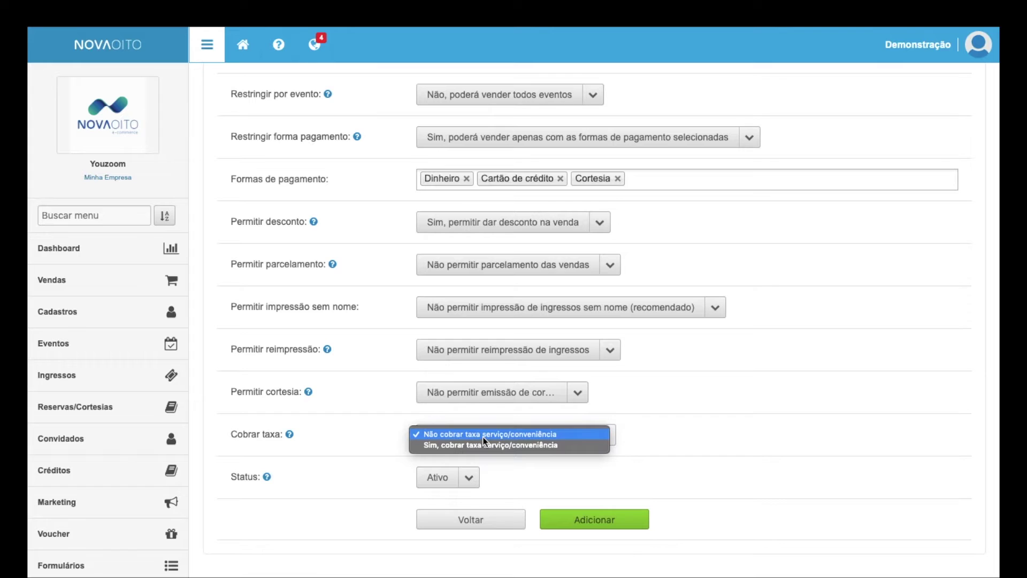
{"action": "left_click", "coordinate": [484, 438]}
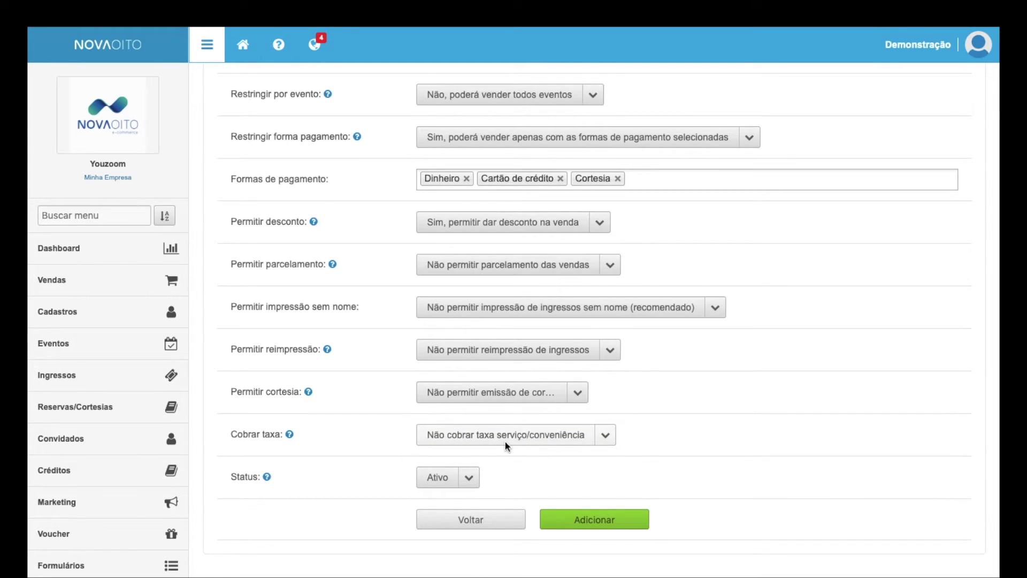
{"action": "left_click", "coordinate": [448, 485]}
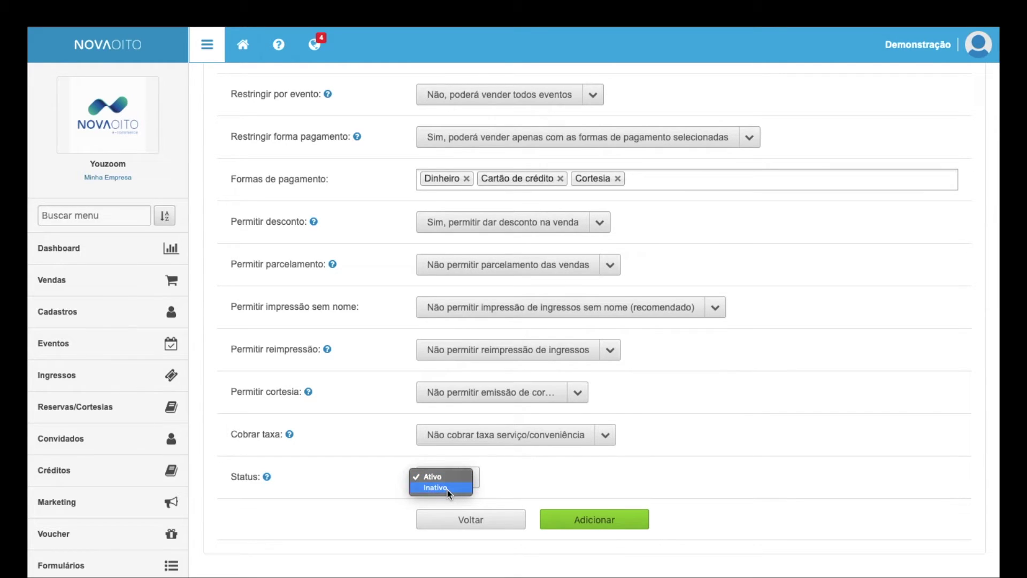
{"action": "left_click", "coordinate": [447, 488]}
{"action": "left_click", "coordinate": [450, 478]}
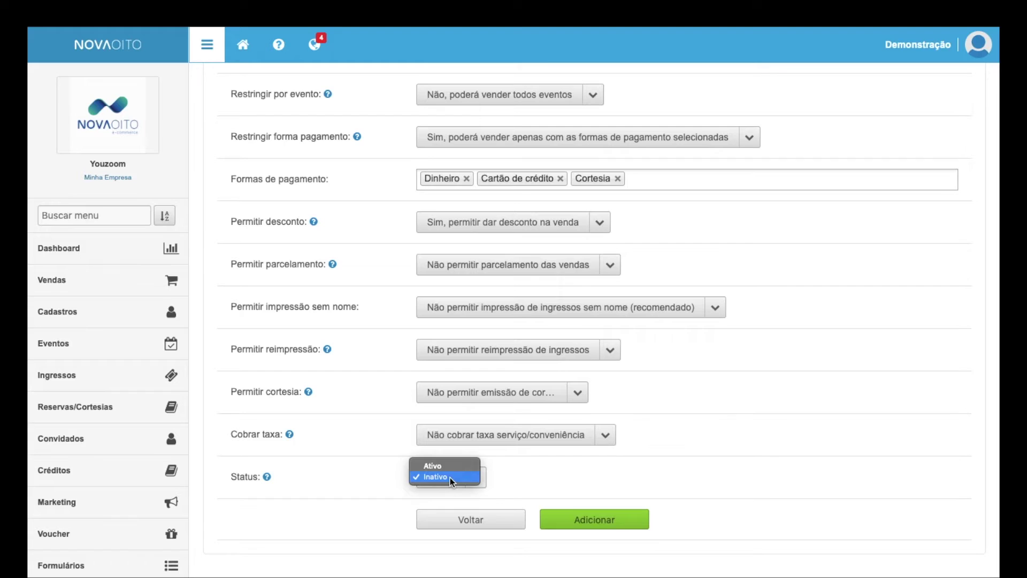
{"action": "left_click", "coordinate": [447, 466]}
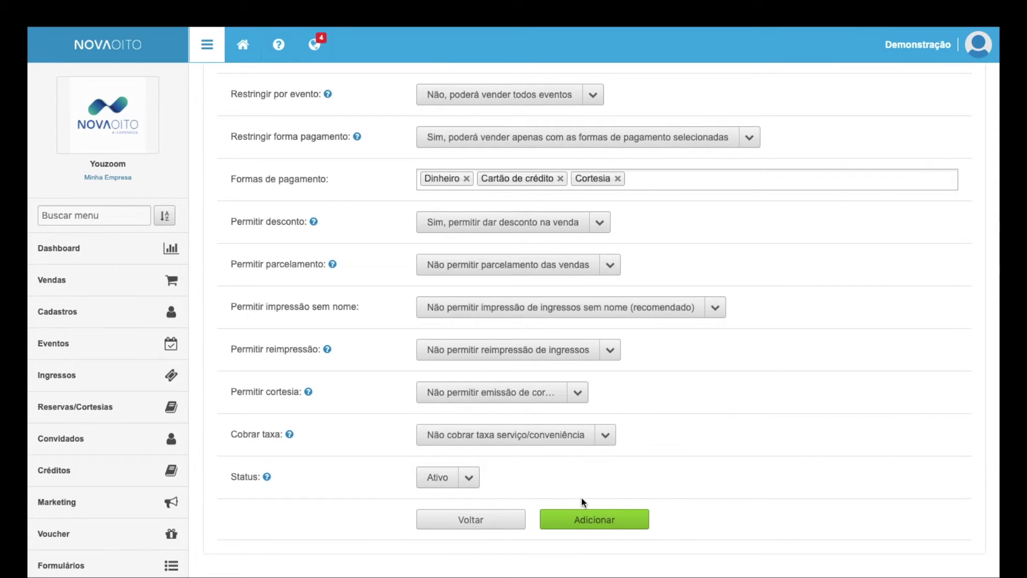
Step: Save the new point of sale with the Adicionar button
{"action": "scroll", "coordinate": [582, 497], "scroll_direction": "up", "scroll_amount": 5}
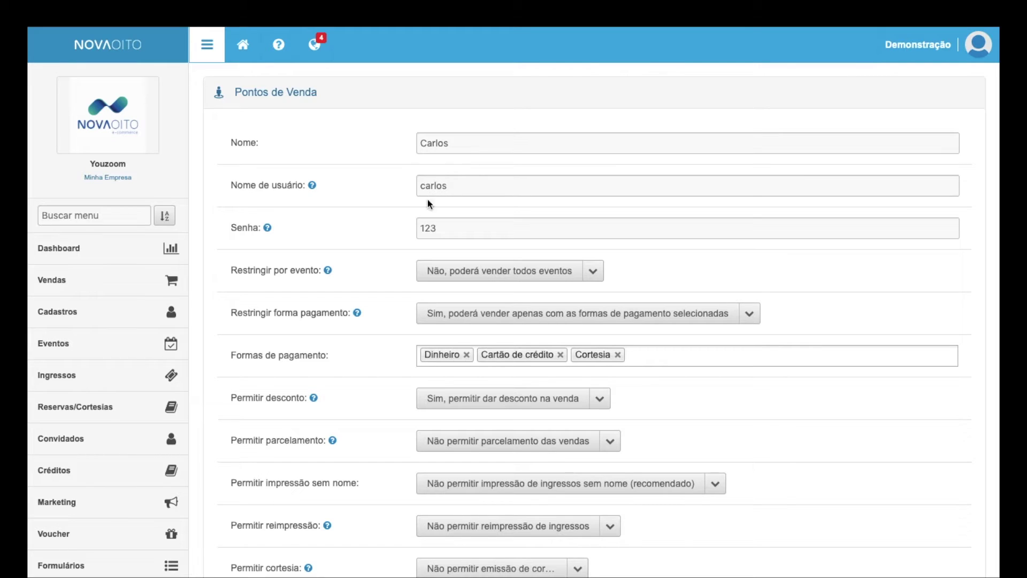
{"action": "scroll", "coordinate": [430, 357], "scroll_direction": "down", "scroll_amount": 3}
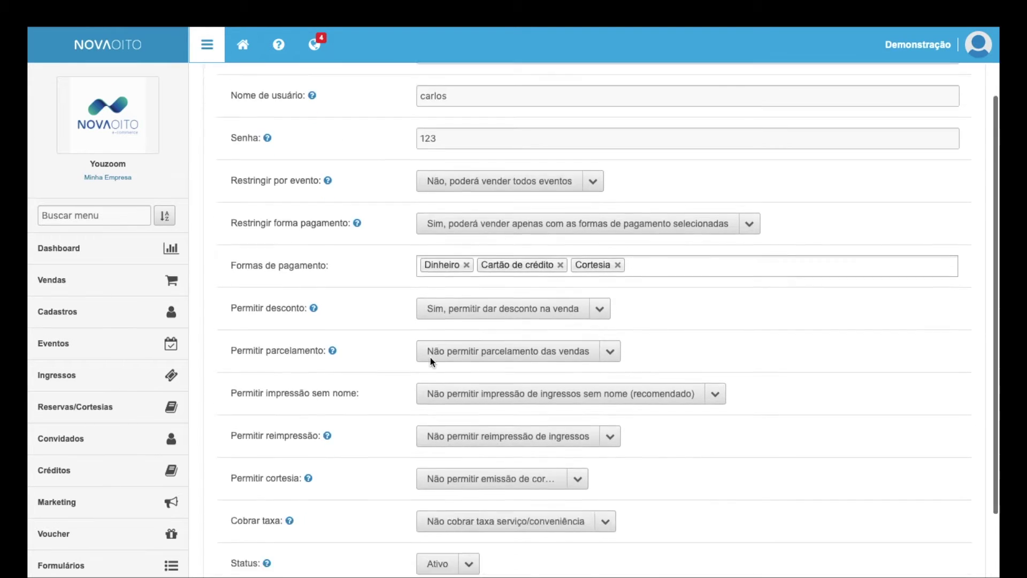
{"action": "left_click", "coordinate": [591, 522]}
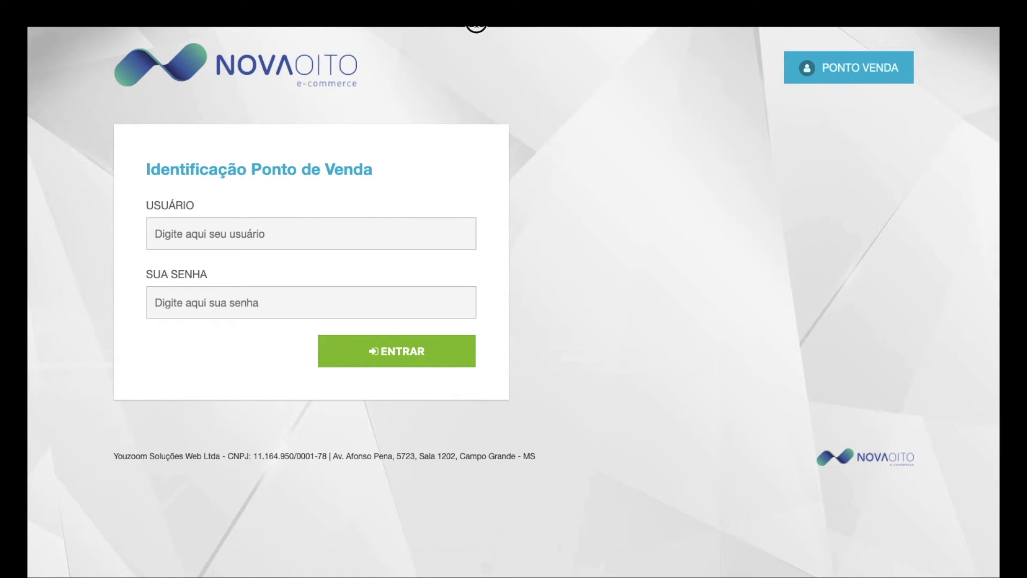
Step: Log in to the point of sale with the operator's username and password, then open the Vintage Culture venue map
{"action": "type", "text": "pdv"}
{"action": "key", "text": "Return"}
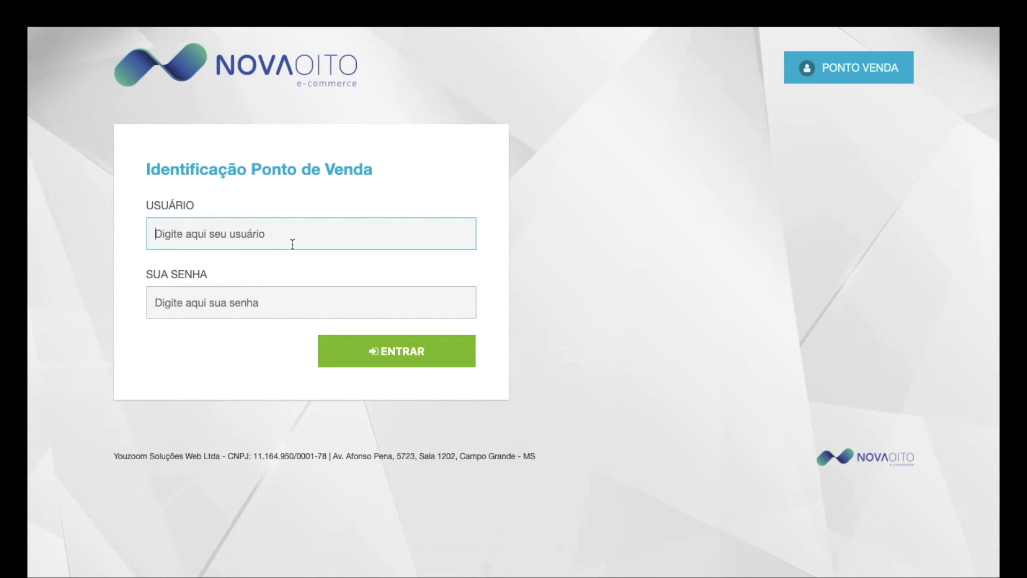
{"action": "type", "text": "carlos"}
{"action": "key", "text": "Tab"}
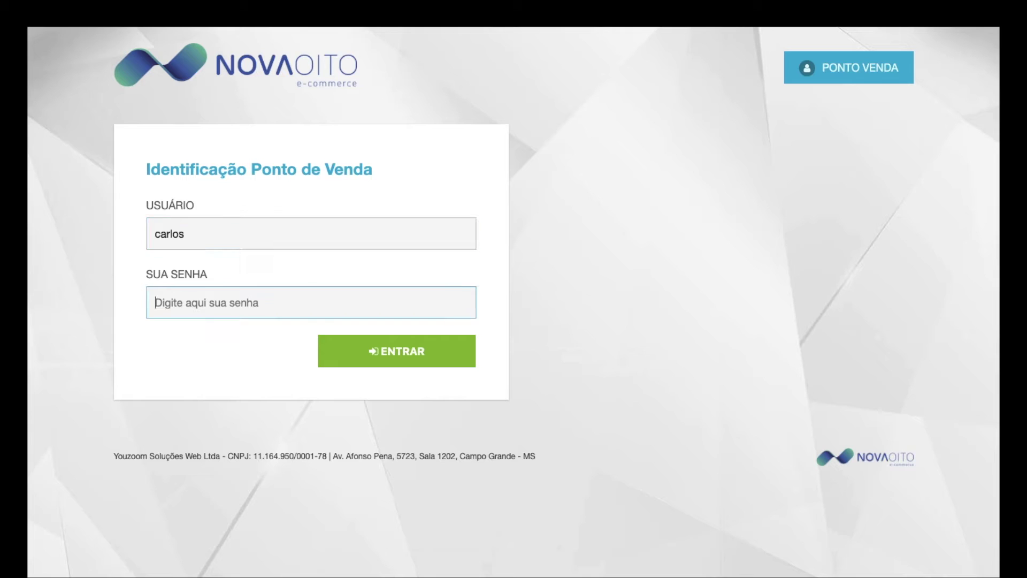
{"action": "type", "text": "123"}
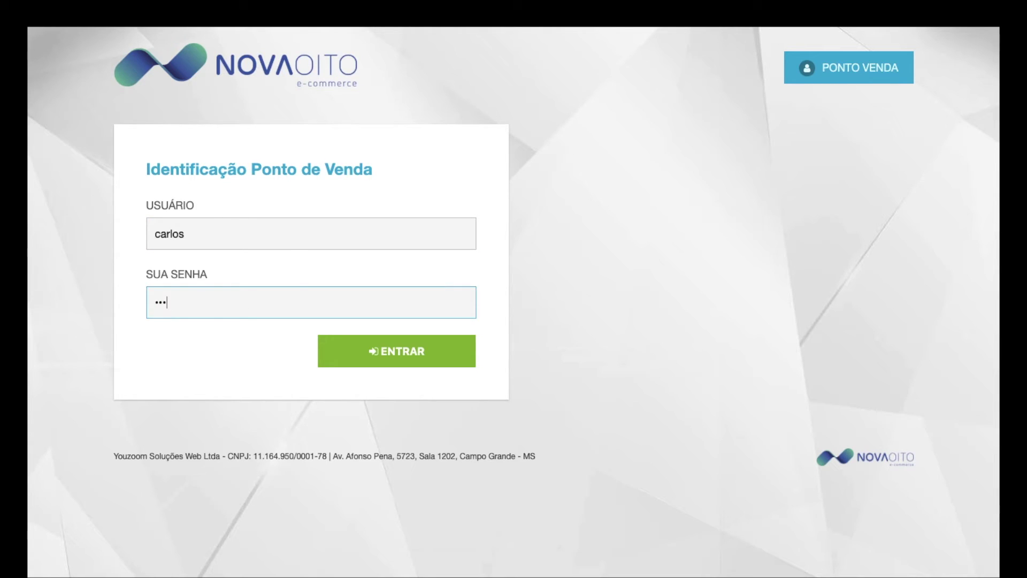
{"action": "left_click", "coordinate": [374, 364]}
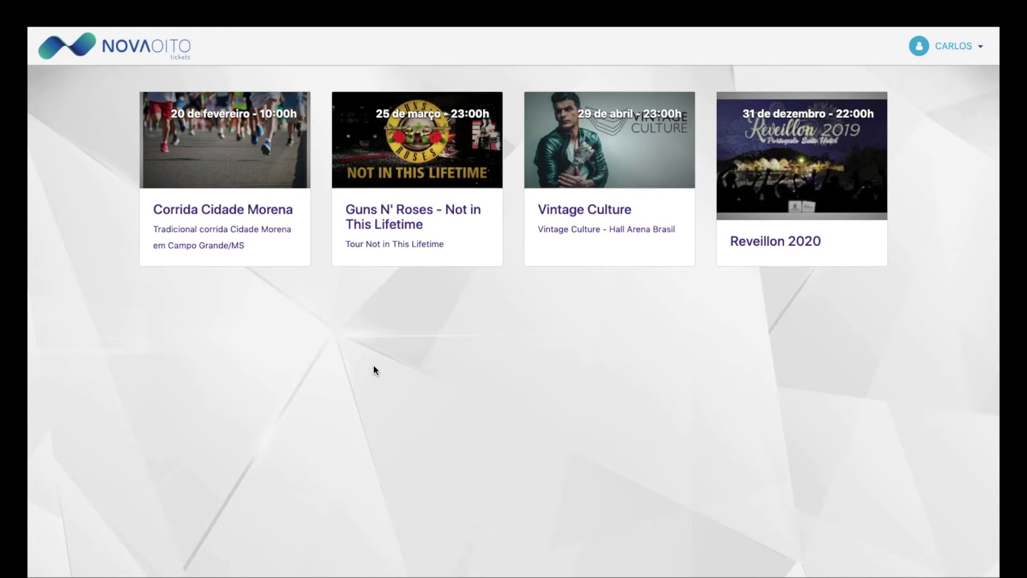
{"action": "left_click", "coordinate": [643, 170]}
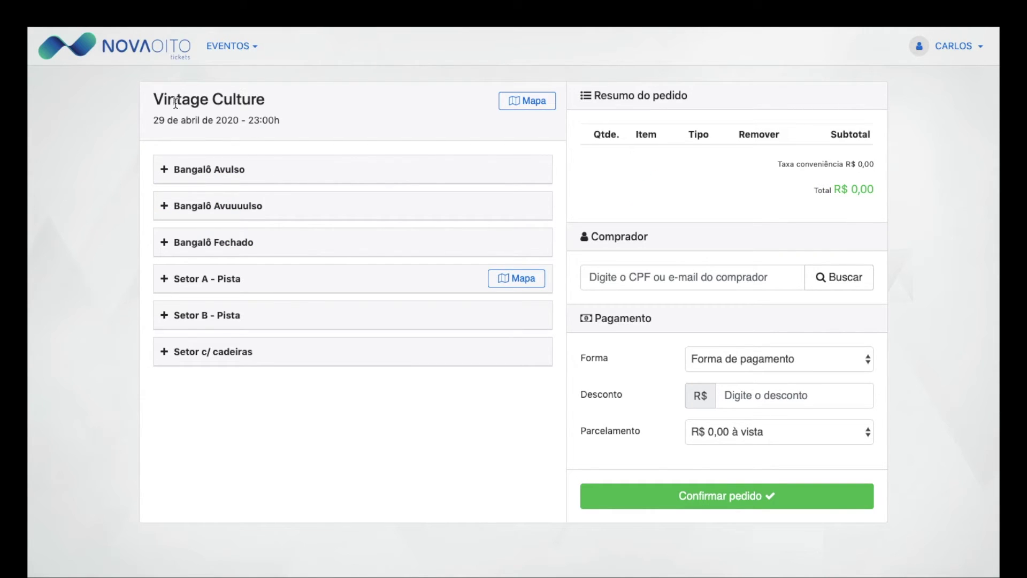
{"action": "left_click", "coordinate": [514, 104]}
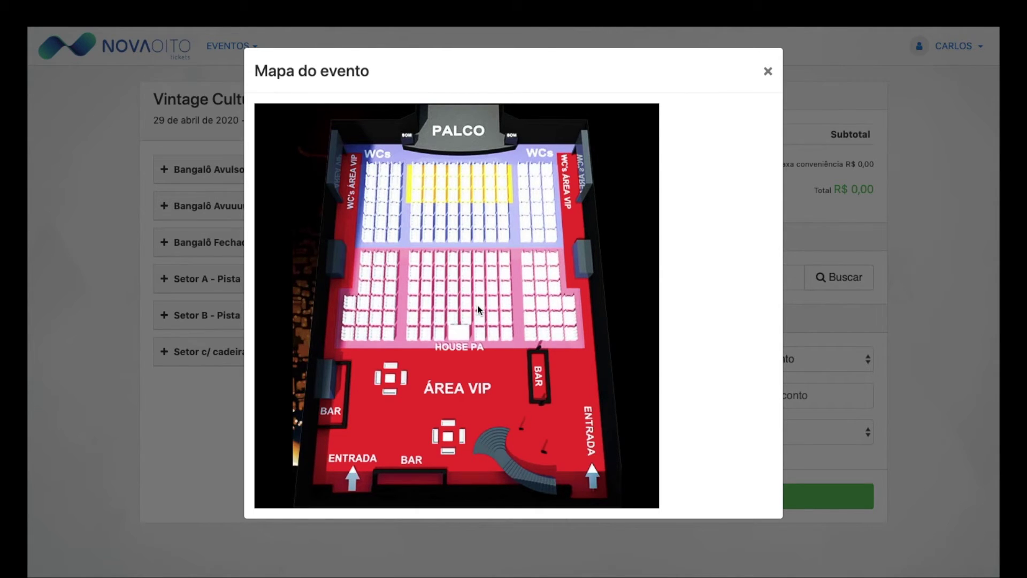
Step: Close the map, look at Bangalô Avulso B1 without adding it, and expand Setor A - Pista
{"action": "left_click", "coordinate": [768, 74]}
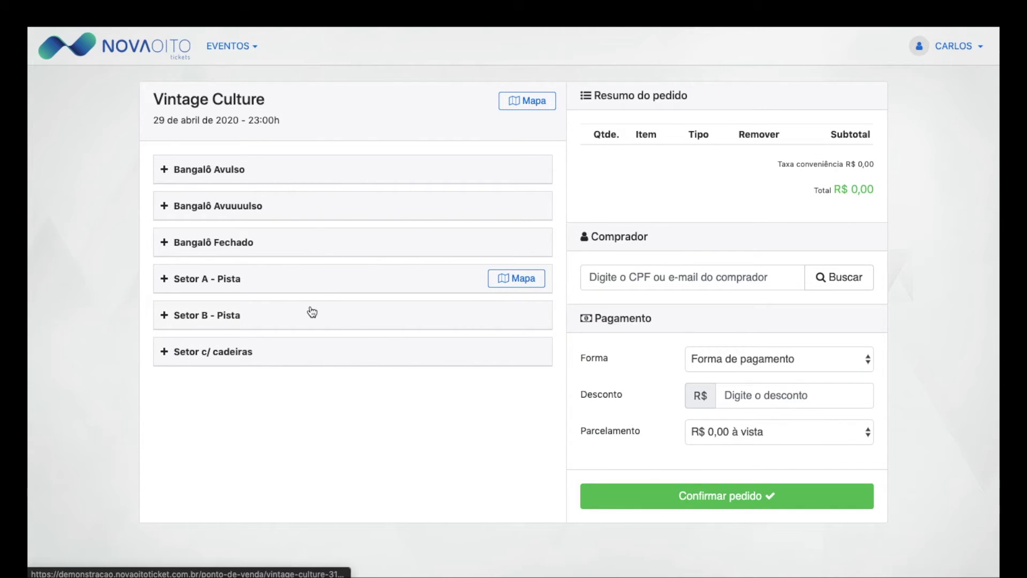
{"action": "left_click", "coordinate": [282, 177]}
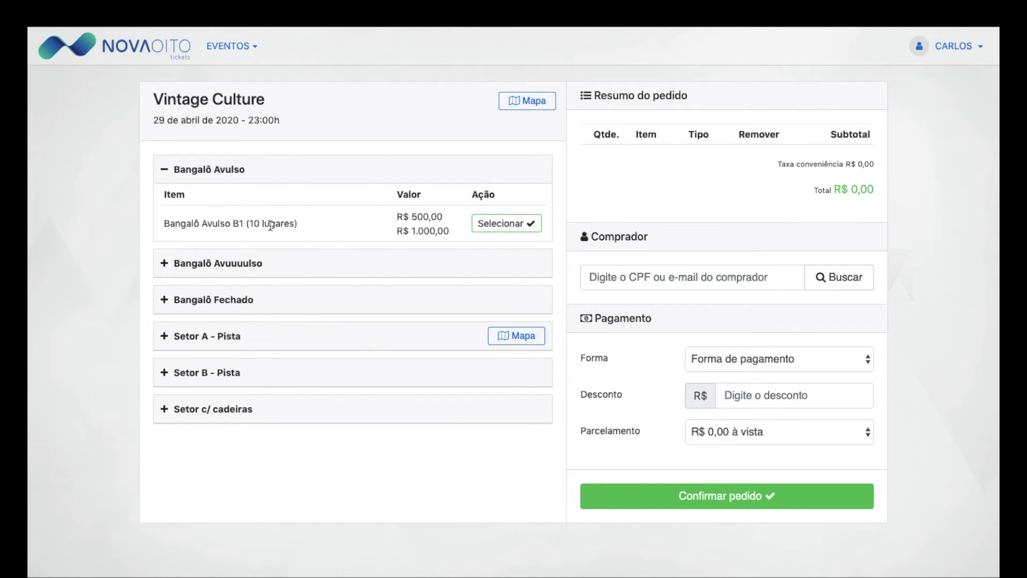
{"action": "left_click", "coordinate": [505, 226]}
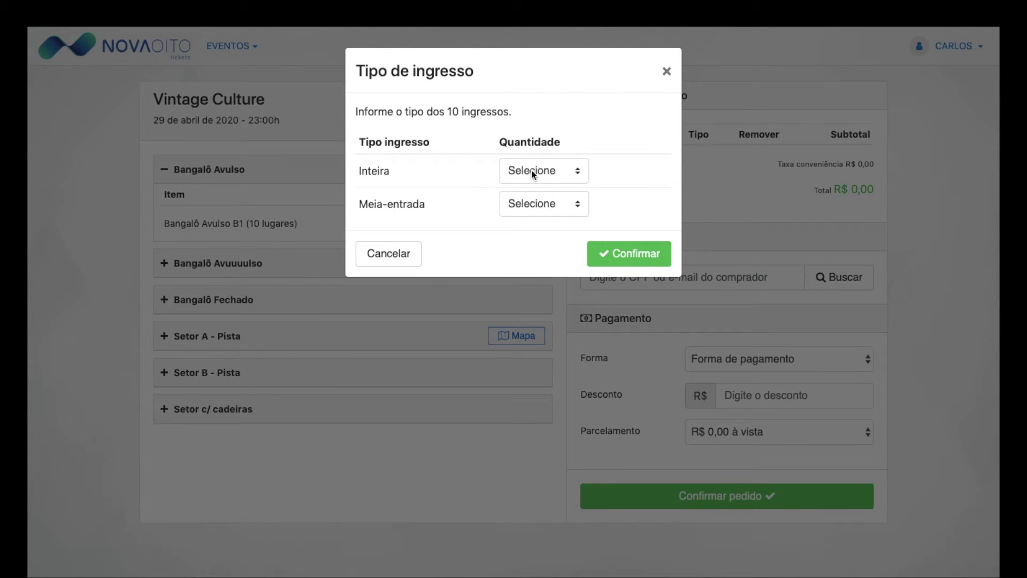
{"action": "left_click", "coordinate": [531, 170]}
{"action": "left_click", "coordinate": [608, 168]}
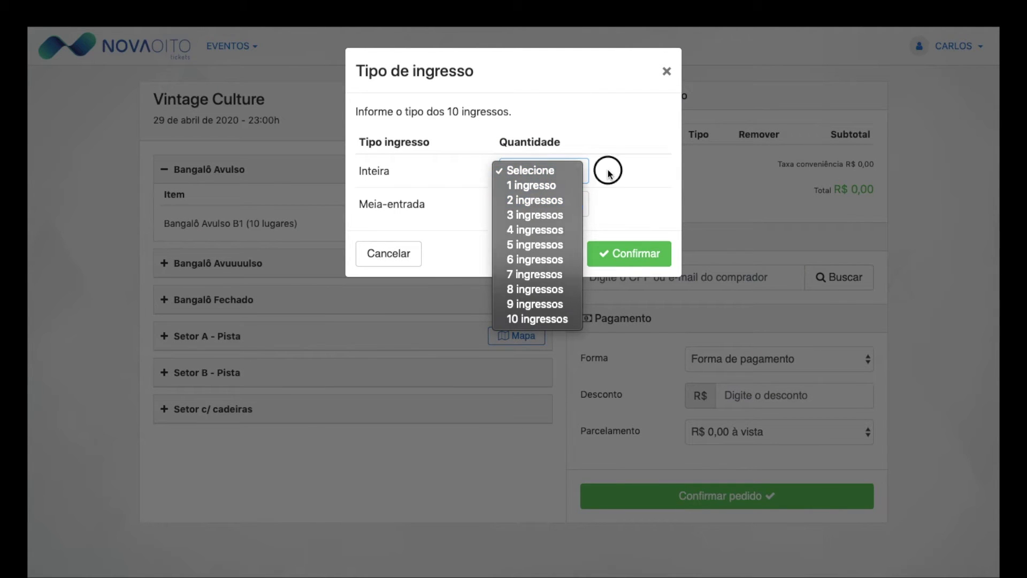
{"action": "left_click", "coordinate": [403, 255]}
{"action": "left_click", "coordinate": [374, 335]}
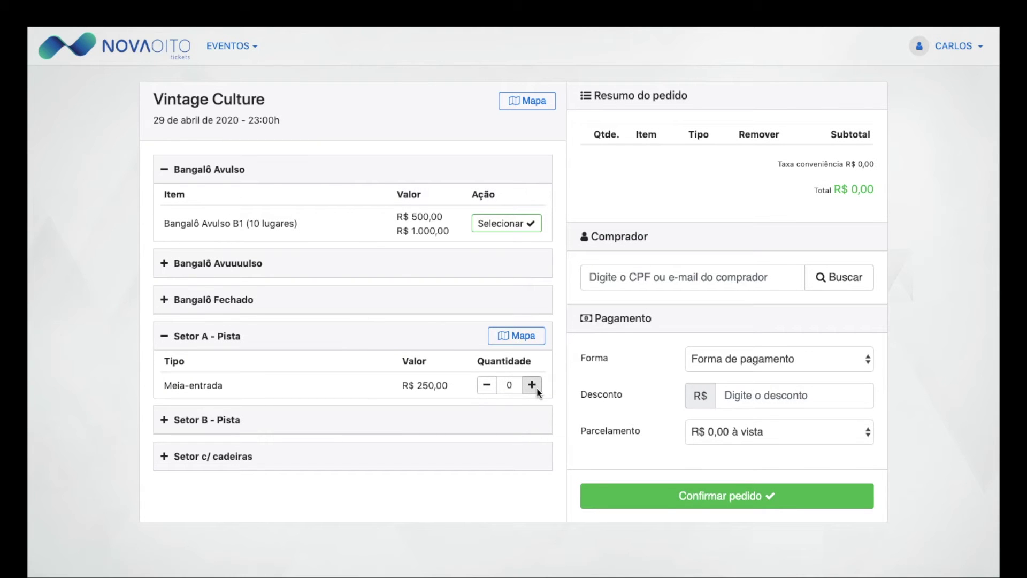
Step: Add three Setor A Meia-entrada tickets, then remove that item from the order
{"action": "left_click", "coordinate": [537, 387]}
{"action": "left_click", "coordinate": [537, 387]}
{"action": "left_click", "coordinate": [537, 387]}
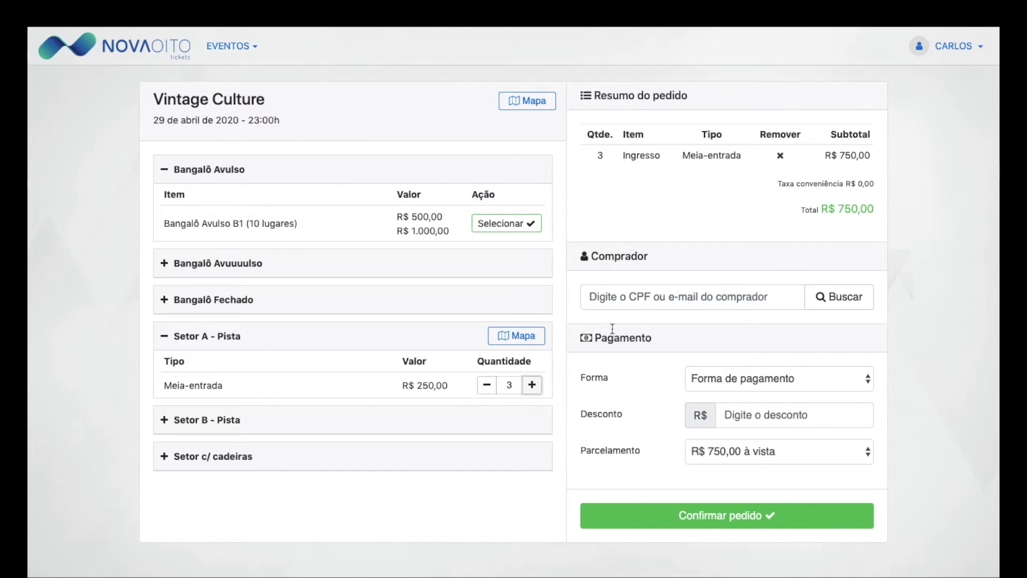
{"action": "left_click", "coordinate": [634, 299]}
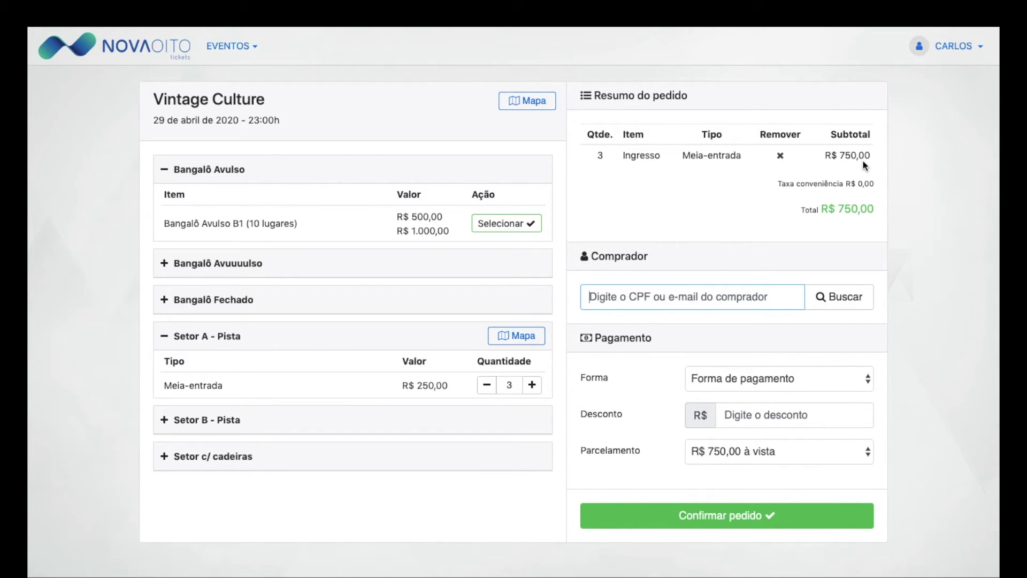
{"action": "left_click", "coordinate": [780, 155]}
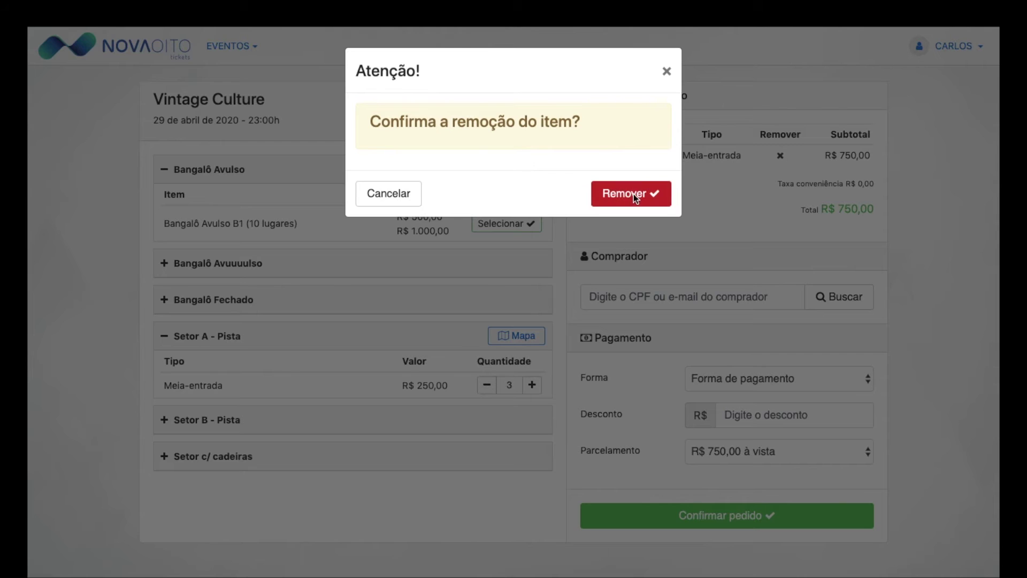
{"action": "left_click", "coordinate": [634, 194]}
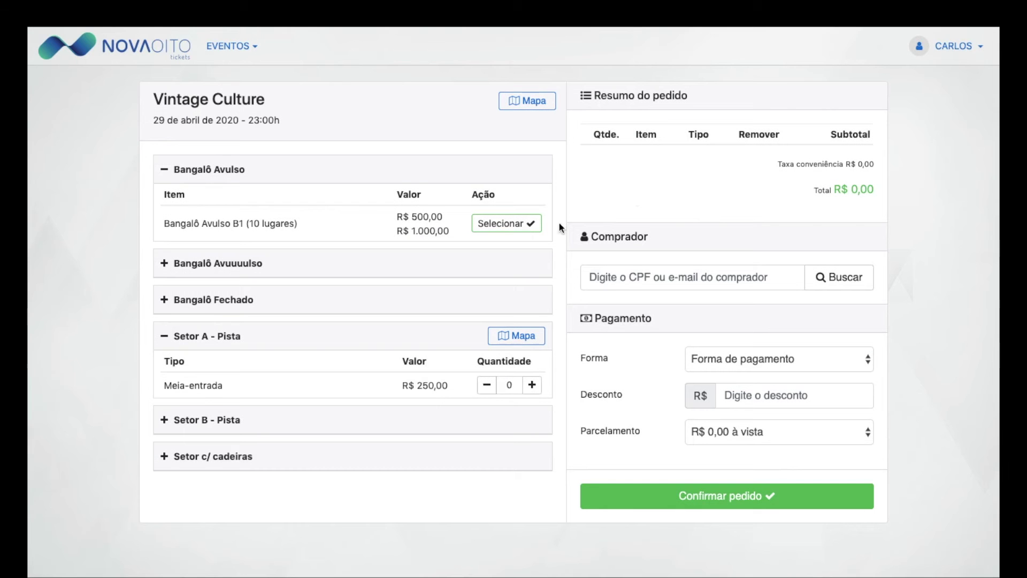
Step: Add two Setor A - Pista Meia-entrada tickets, totalling R$ 500,00
{"action": "left_click", "coordinate": [531, 383]}
{"action": "left_click", "coordinate": [532, 383]}
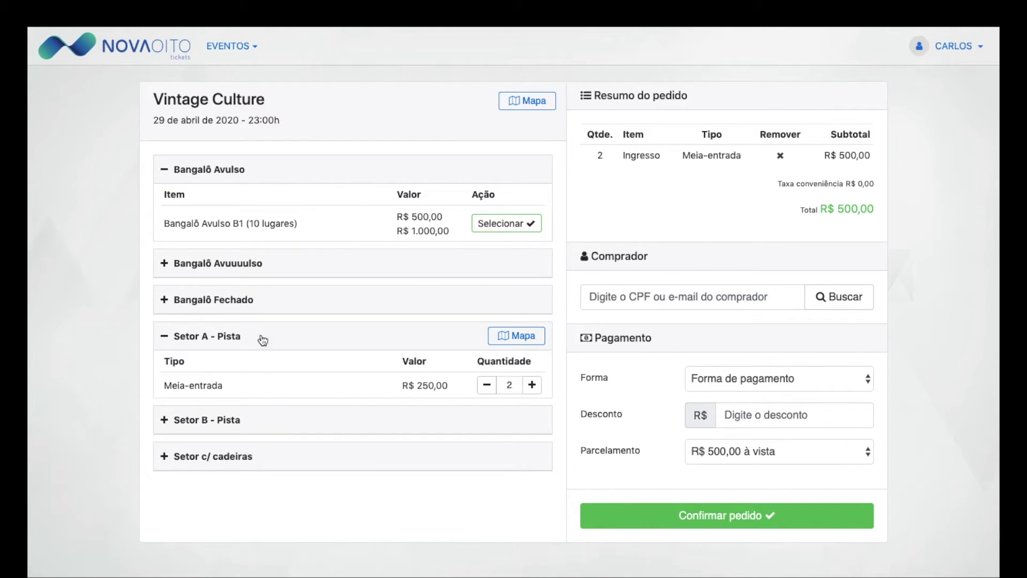
{"action": "left_click", "coordinate": [718, 292]}
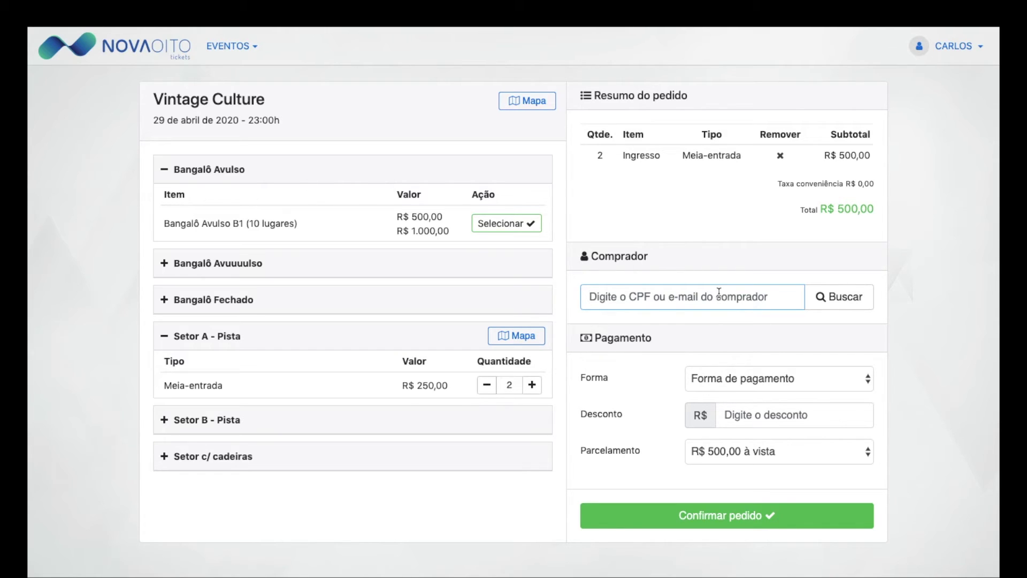
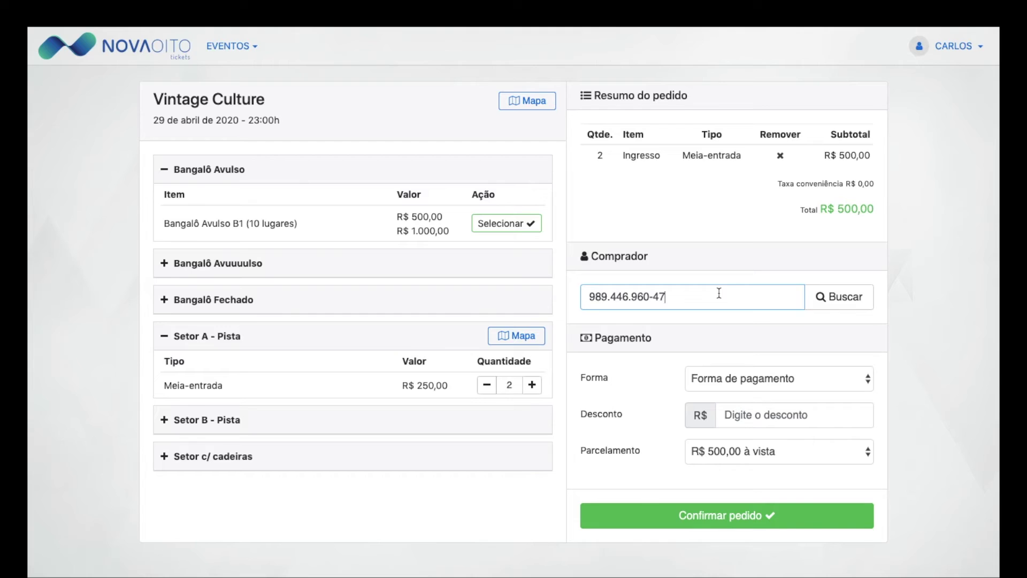
Step: Register a buyer from the pasted CPF with their name, mobile and e-mail, choosing e-mail delivery
{"action": "key", "text": "Return"}
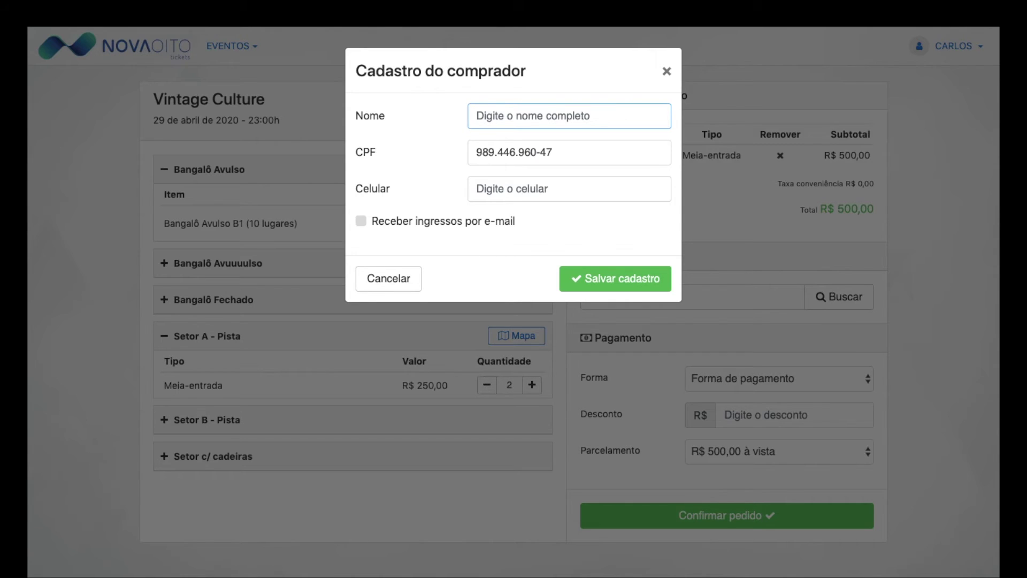
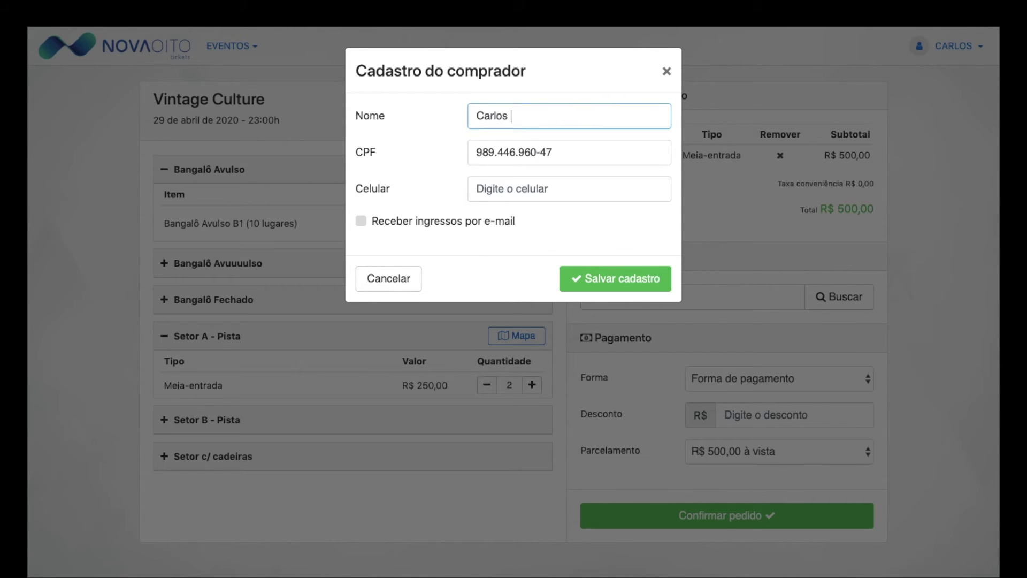
{"action": "left_click", "coordinate": [616, 195]}
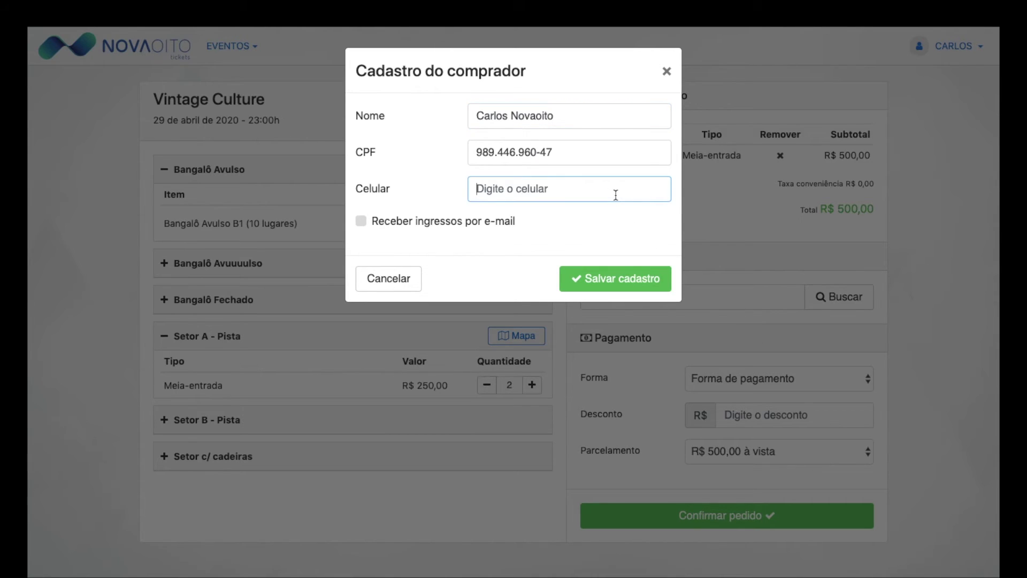
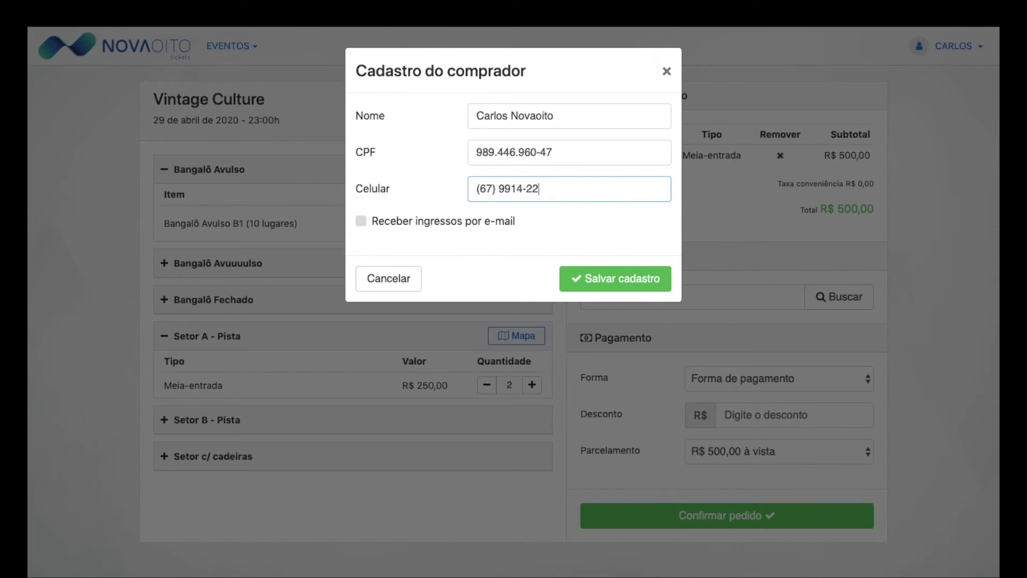
{"action": "left_click", "coordinate": [501, 219]}
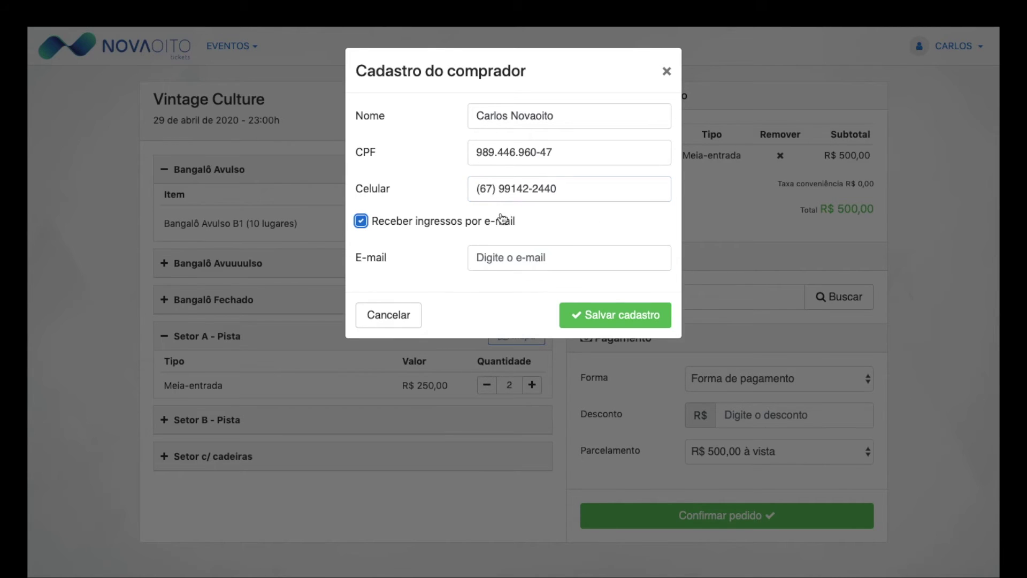
{"action": "left_click", "coordinate": [508, 249]}
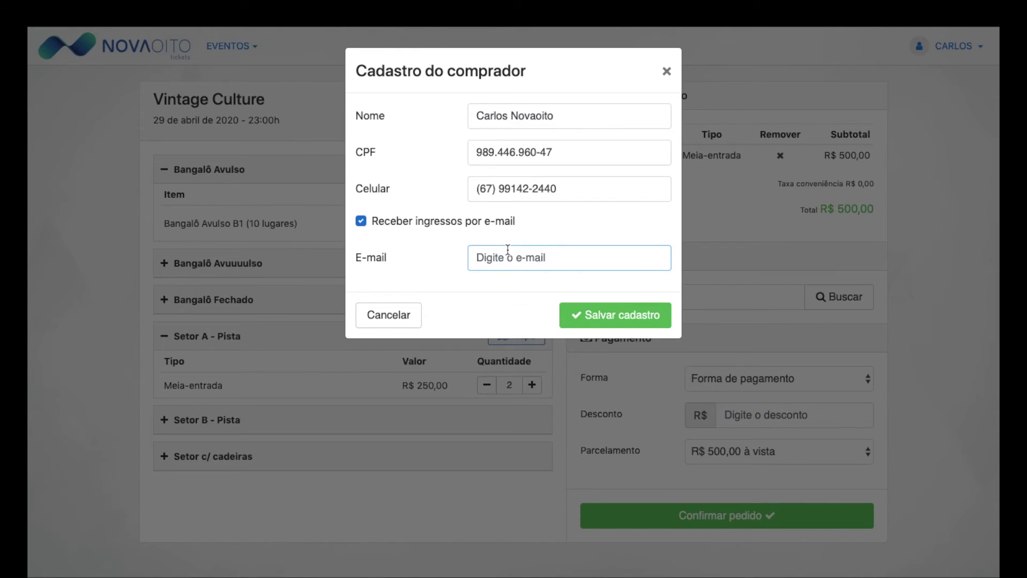
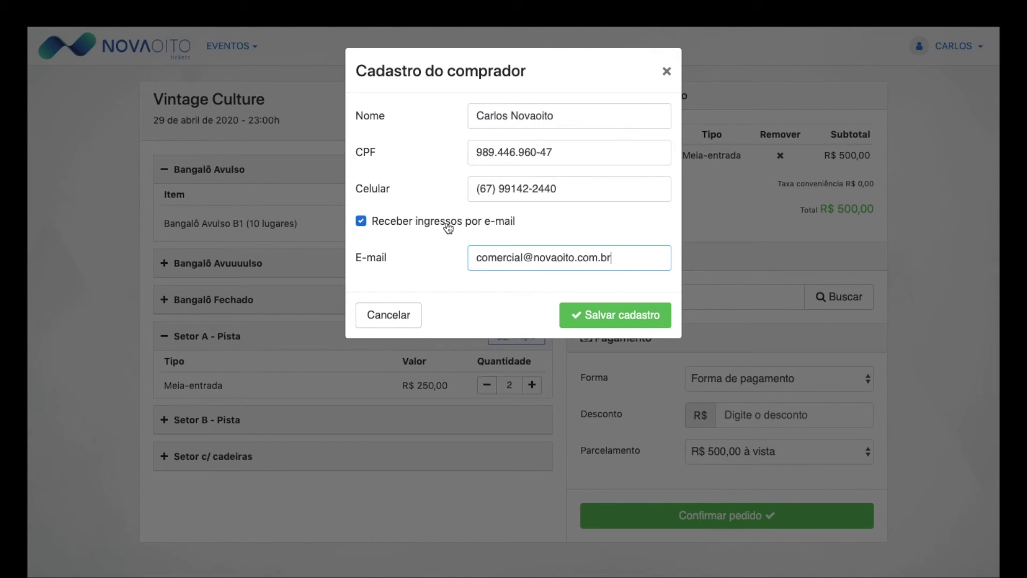
{"action": "left_click", "coordinate": [602, 319]}
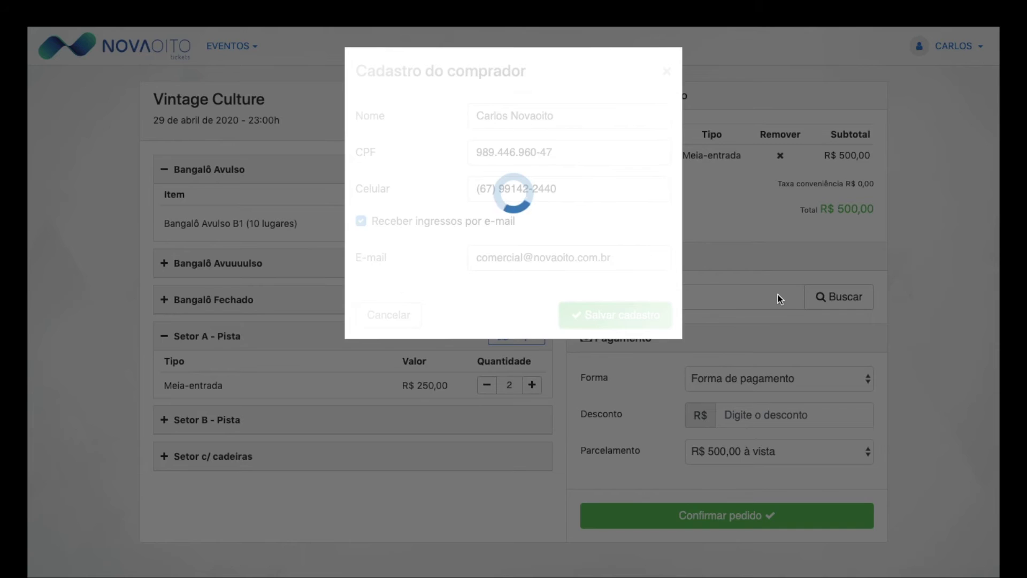
Step: Swap the buyer by searching the CPF and loading the registered customer
{"action": "scroll", "coordinate": [747, 247], "scroll_direction": "down", "scroll_amount": 2}
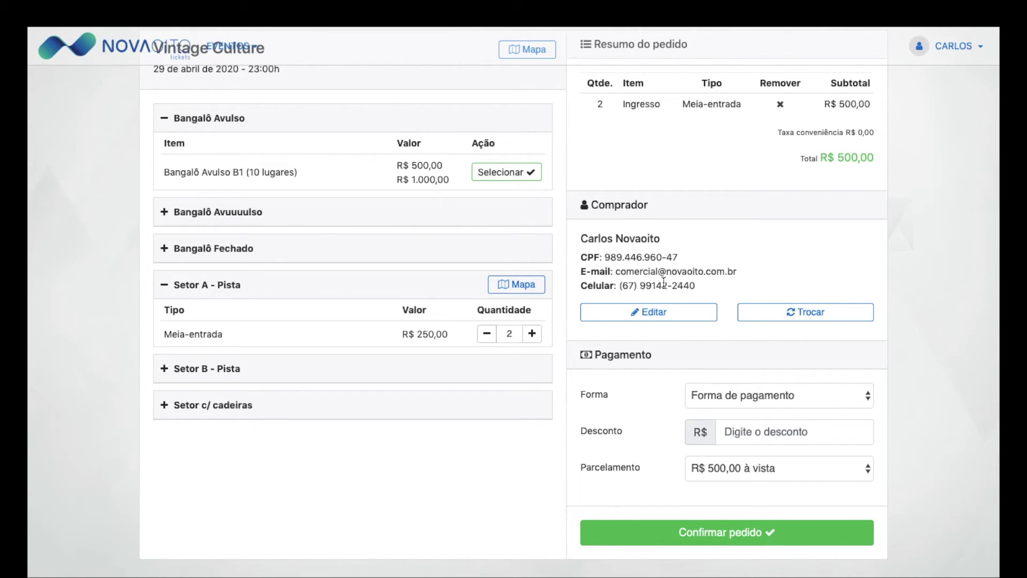
{"action": "left_click", "coordinate": [816, 310]}
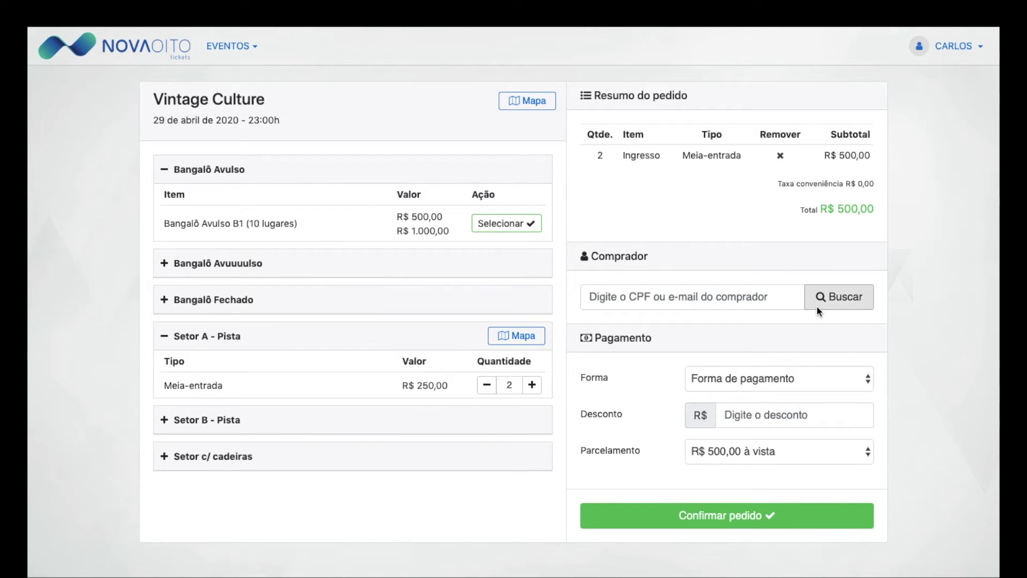
{"action": "left_click", "coordinate": [718, 298]}
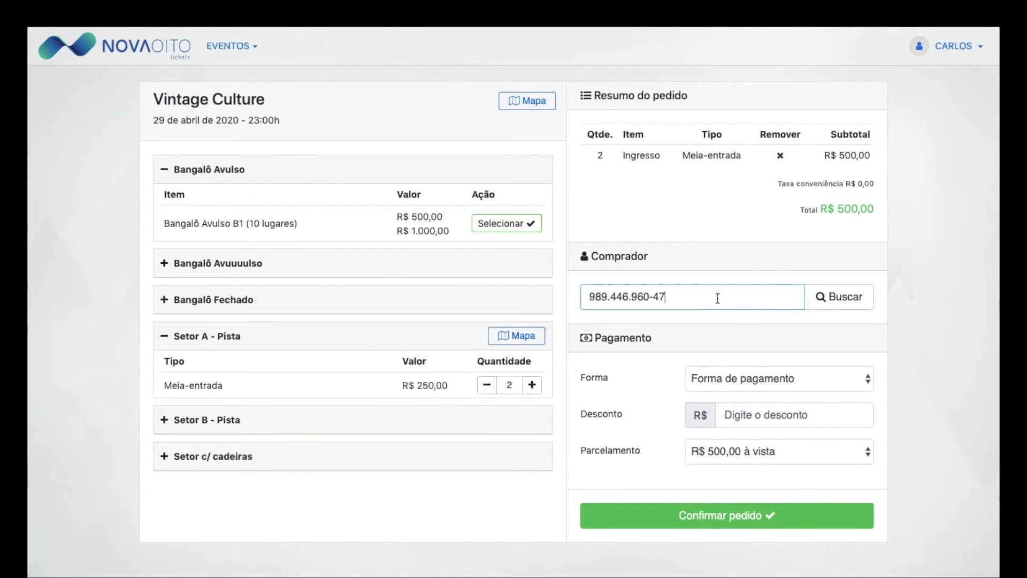
{"action": "left_click", "coordinate": [822, 307]}
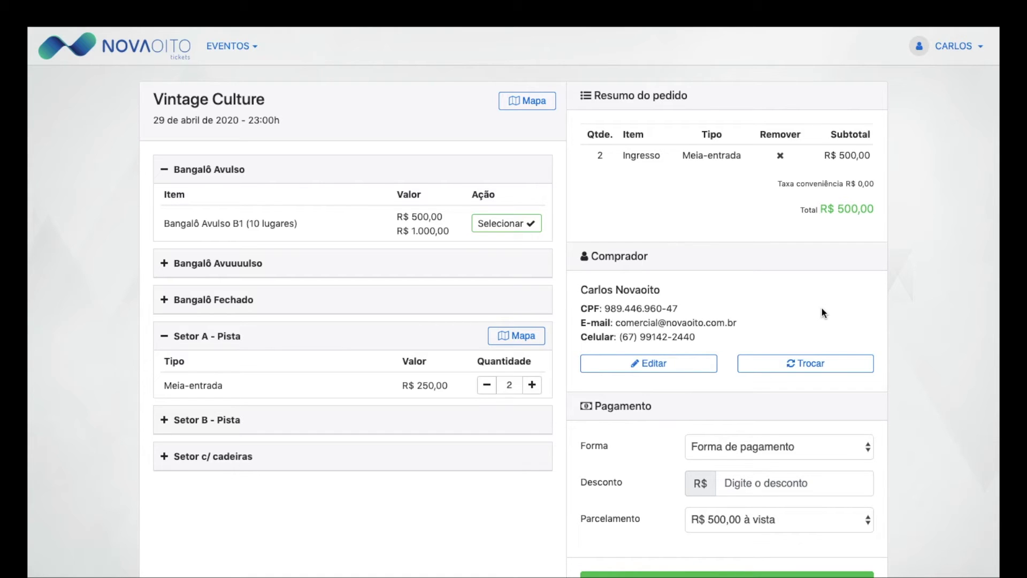
{"action": "scroll", "coordinate": [822, 309], "scroll_direction": "down", "scroll_amount": 2}
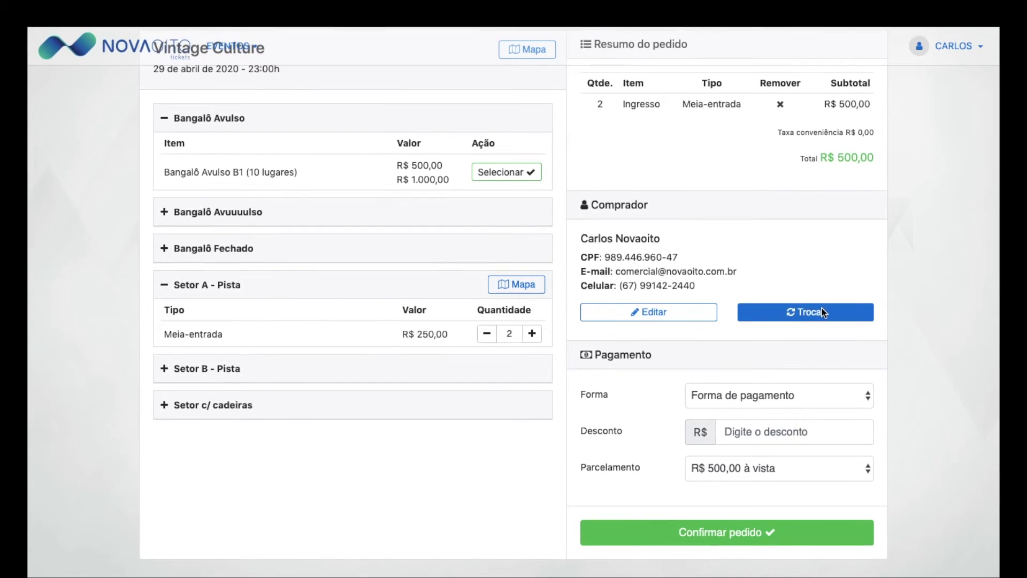
Step: Set the payment method to Dinheiro
{"action": "left_click", "coordinate": [832, 400]}
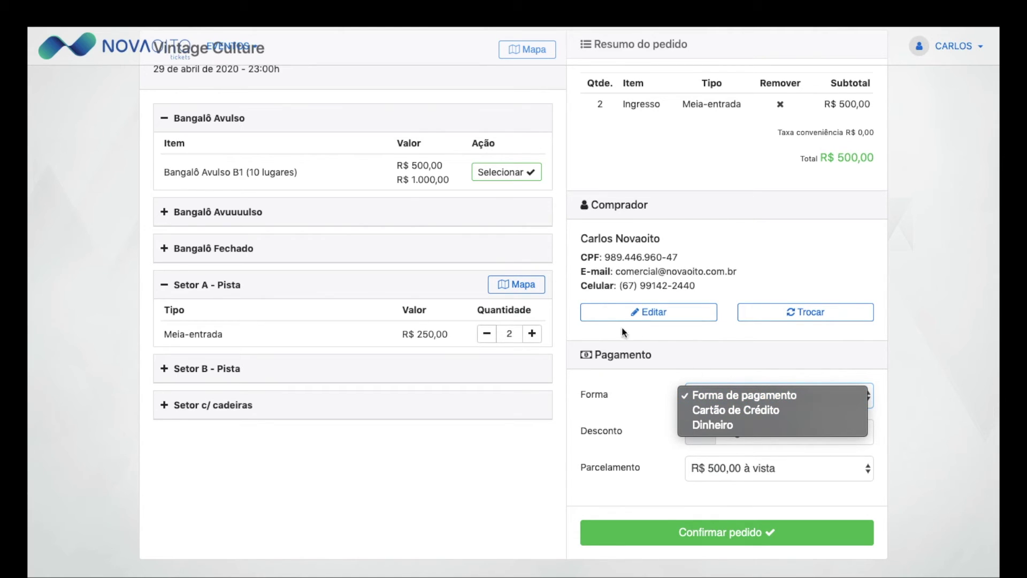
{"action": "left_click", "coordinate": [624, 358]}
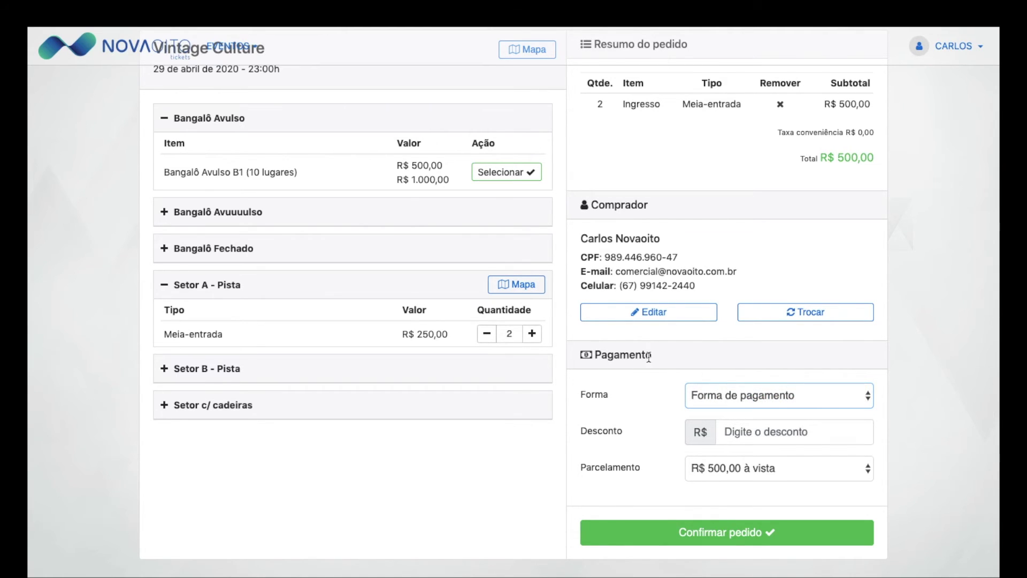
{"action": "left_click", "coordinate": [770, 396]}
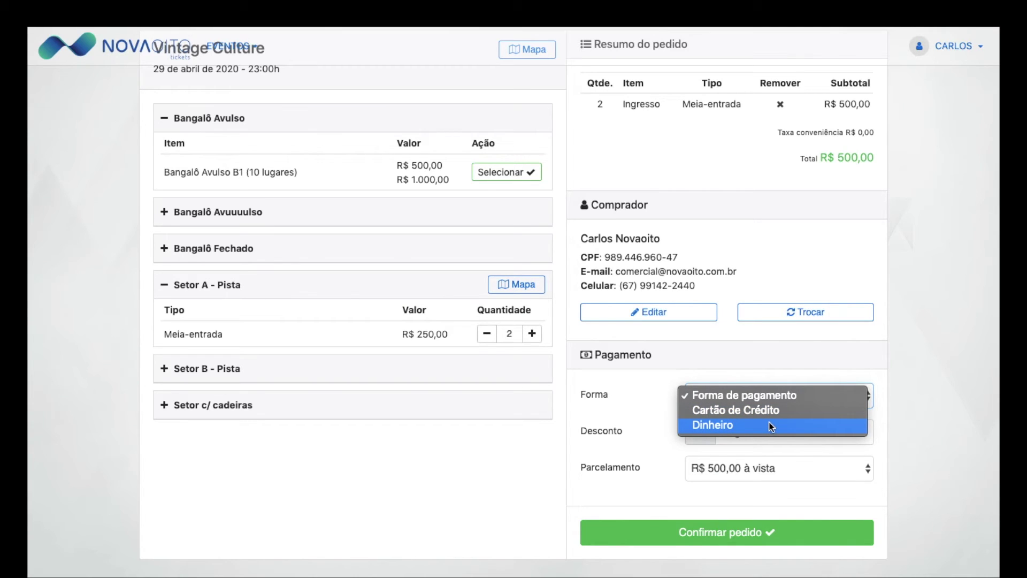
{"action": "left_click", "coordinate": [771, 426]}
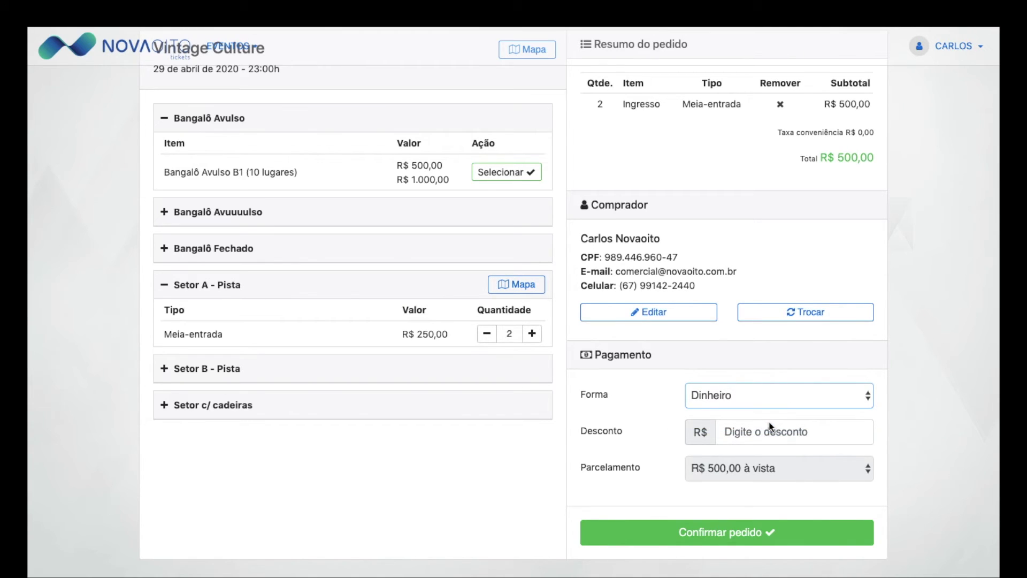
Step: Apply a R$ 100,00 discount, leaving R$ 400,00 à vista, and confirm the order
{"action": "left_click", "coordinate": [764, 432]}
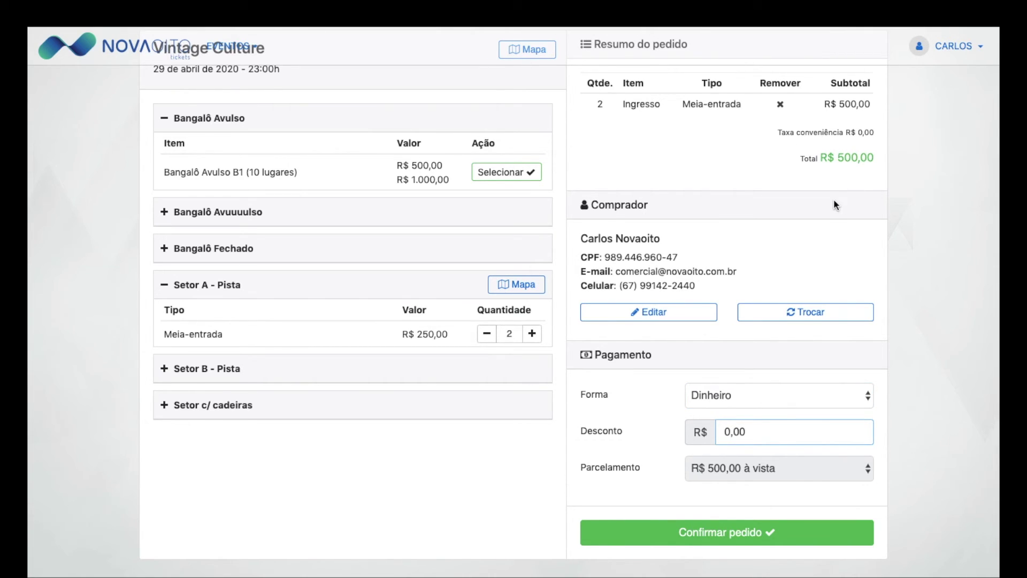
{"action": "type", "text": "10000"}
{"action": "left_click", "coordinate": [905, 435]}
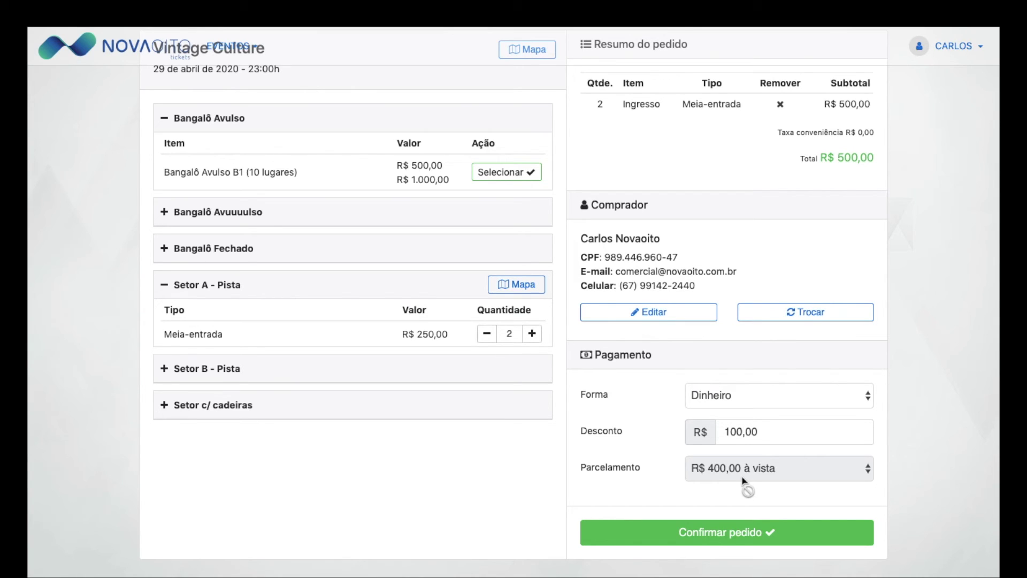
{"action": "scroll", "coordinate": [824, 332], "scroll_direction": "up", "scroll_amount": 1}
{"action": "scroll", "coordinate": [802, 391], "scroll_direction": "down", "scroll_amount": 1}
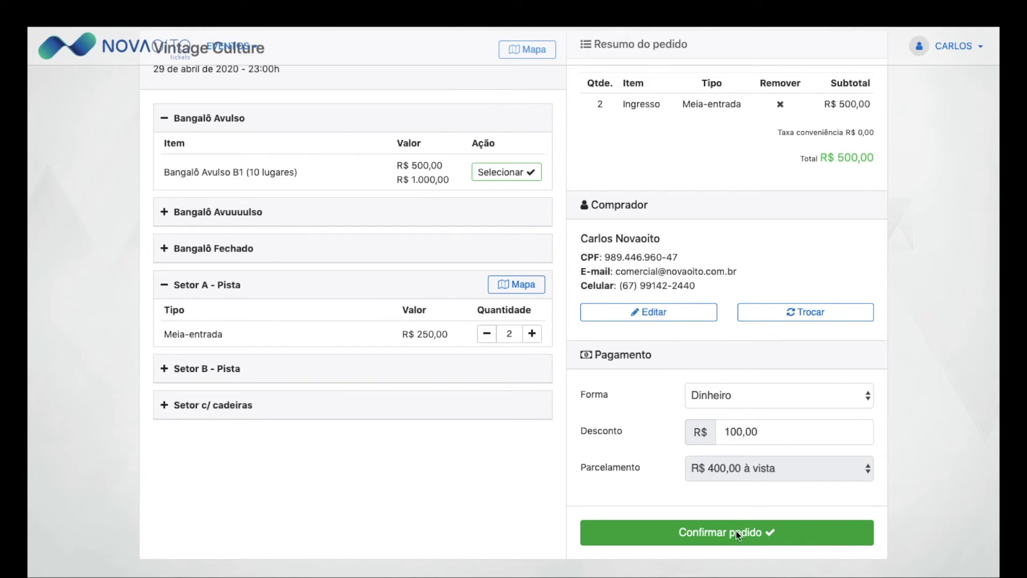
{"action": "left_click", "coordinate": [735, 534]}
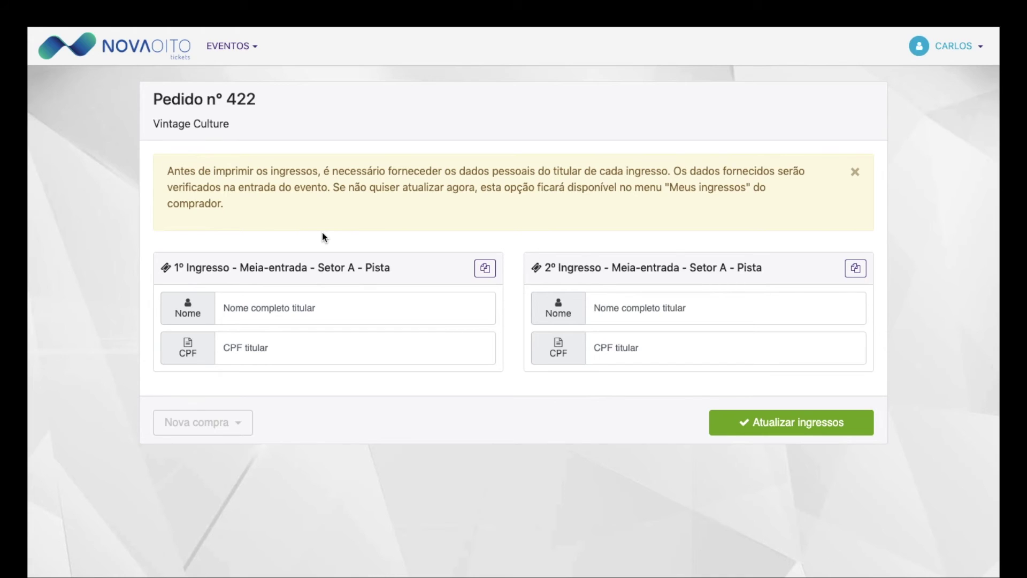
Step: Copy the buyer's details into both tickets' holder fields and save with Atualizar ingressos
{"action": "left_click", "coordinate": [493, 270]}
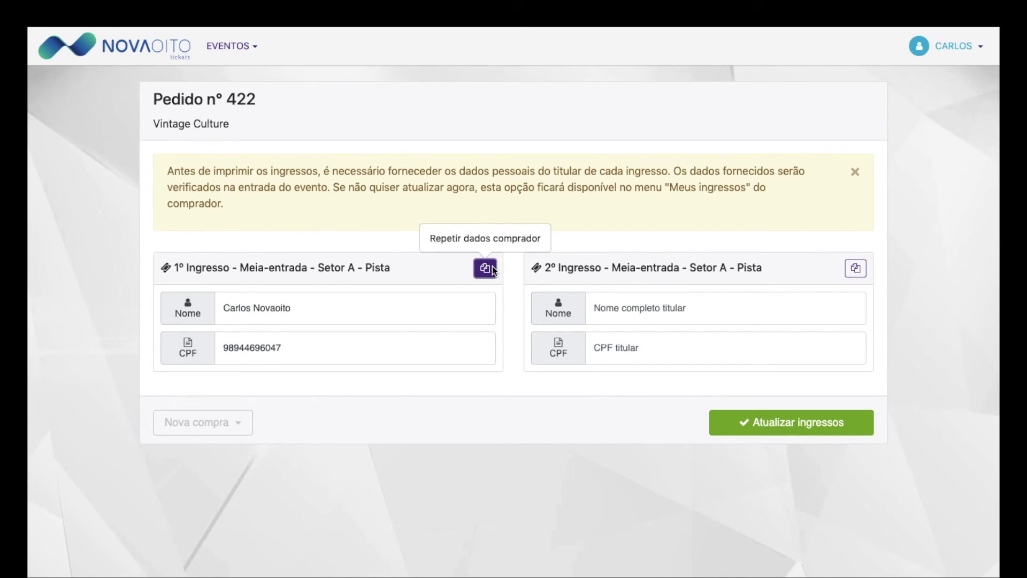
{"action": "left_click", "coordinate": [716, 307]}
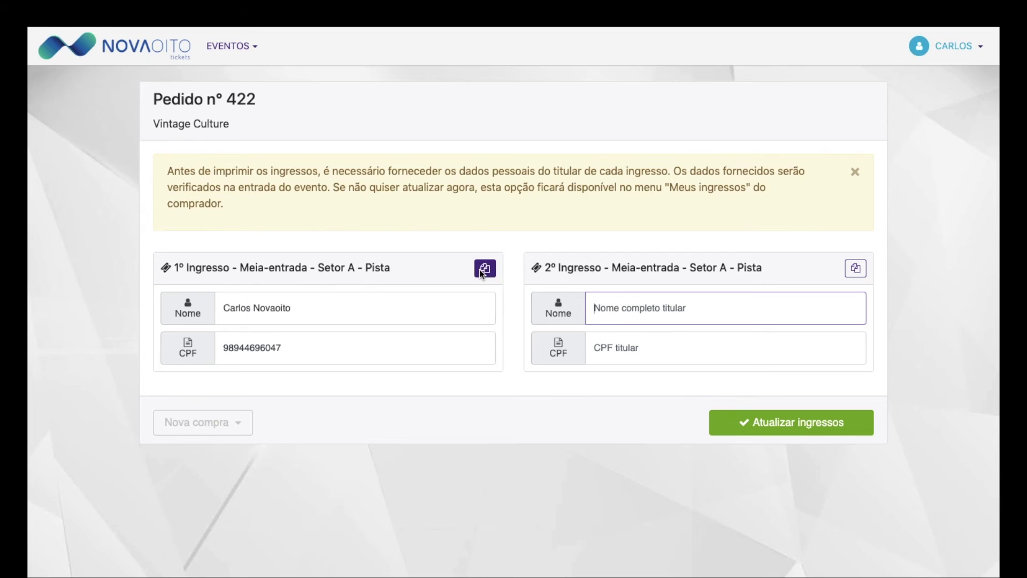
{"action": "left_click", "coordinate": [863, 271]}
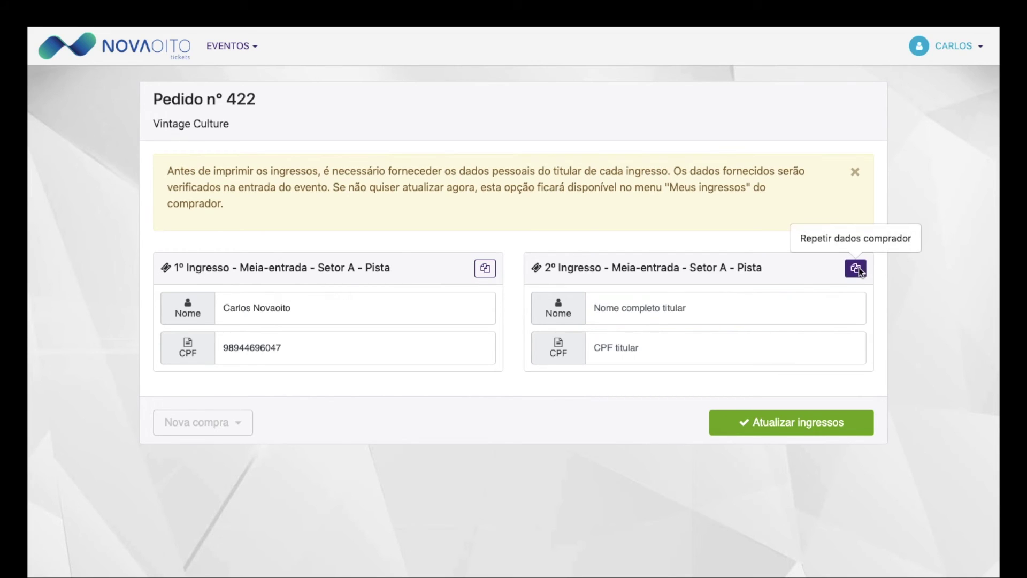
{"action": "left_click", "coordinate": [858, 268]}
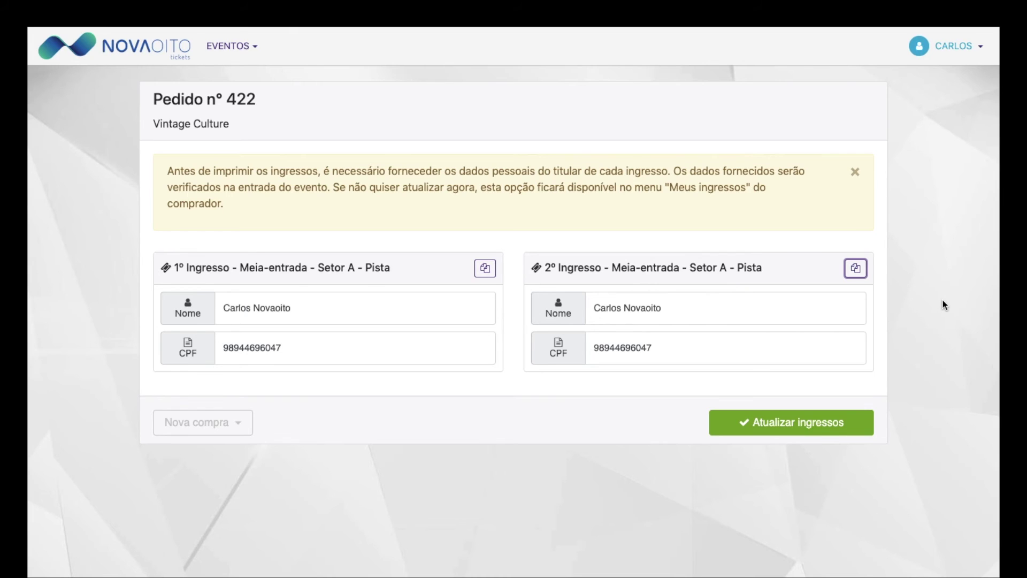
{"action": "left_click", "coordinate": [840, 422]}
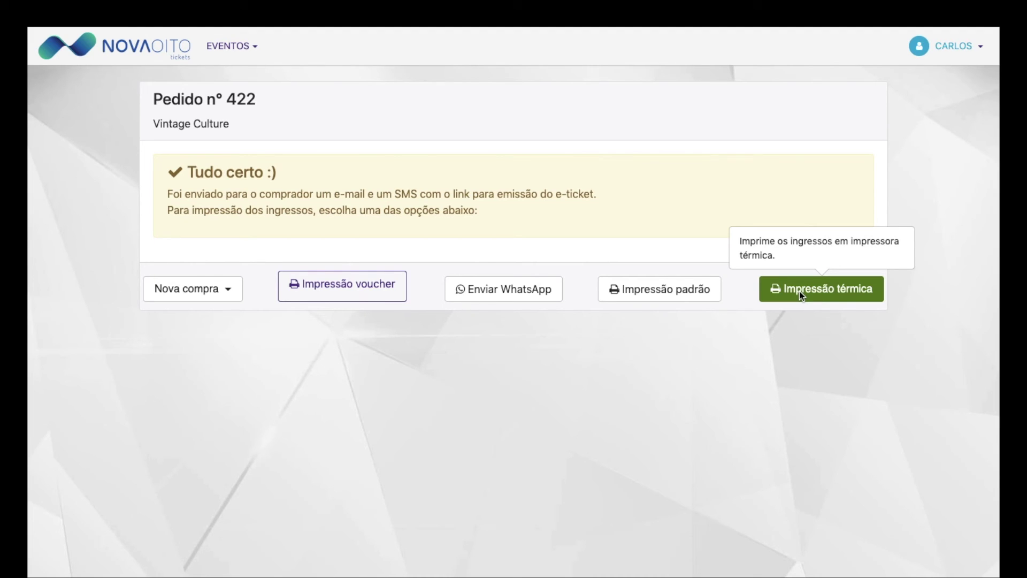
Step: Open the standard print of the first Setor A - Pista Meia-entrada ticket and review it
{"action": "left_click", "coordinate": [680, 296]}
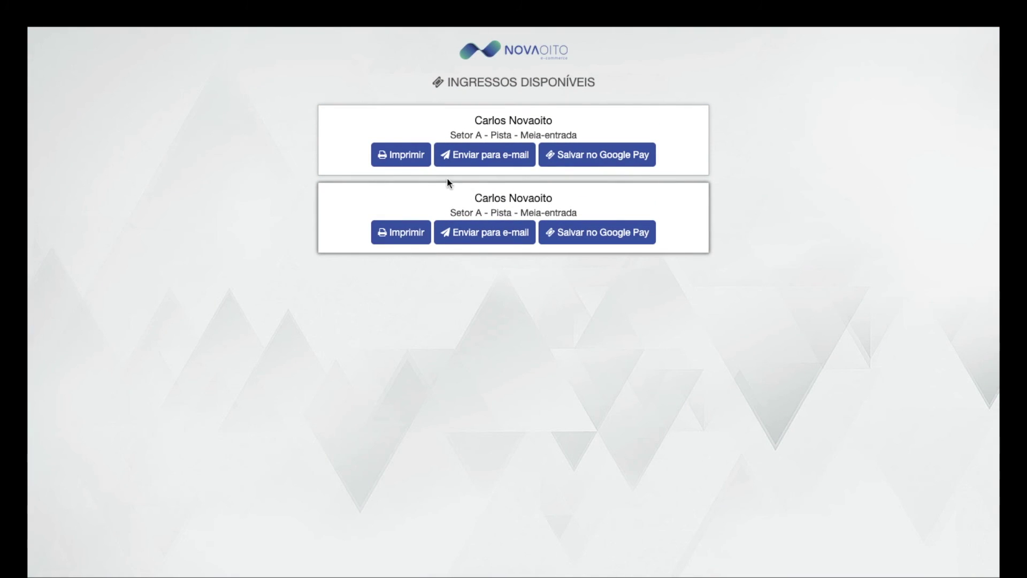
{"action": "left_click", "coordinate": [412, 163]}
{"action": "scroll", "coordinate": [412, 162], "scroll_direction": "down", "scroll_amount": 3}
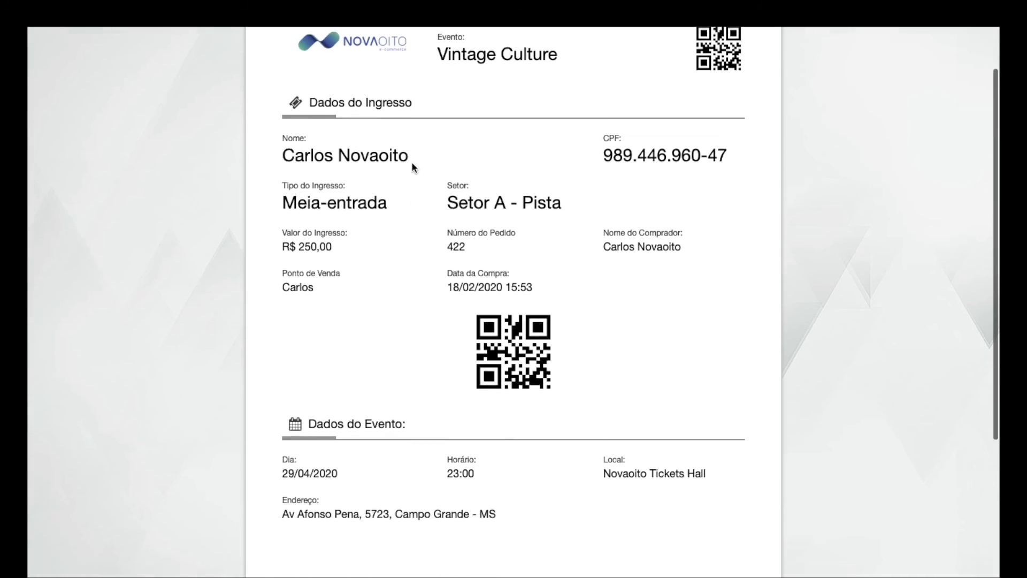
{"action": "scroll", "coordinate": [412, 163], "scroll_direction": "up", "scroll_amount": 4}
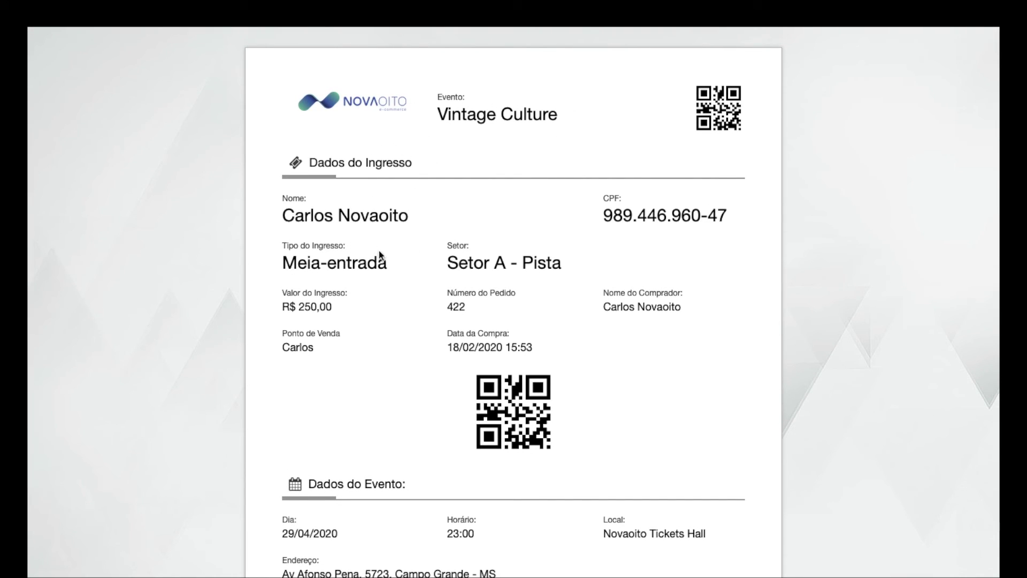
{"action": "scroll", "coordinate": [645, 359], "scroll_direction": "down", "scroll_amount": 5}
{"action": "scroll", "coordinate": [644, 355], "scroll_direction": "up", "scroll_amount": 5}
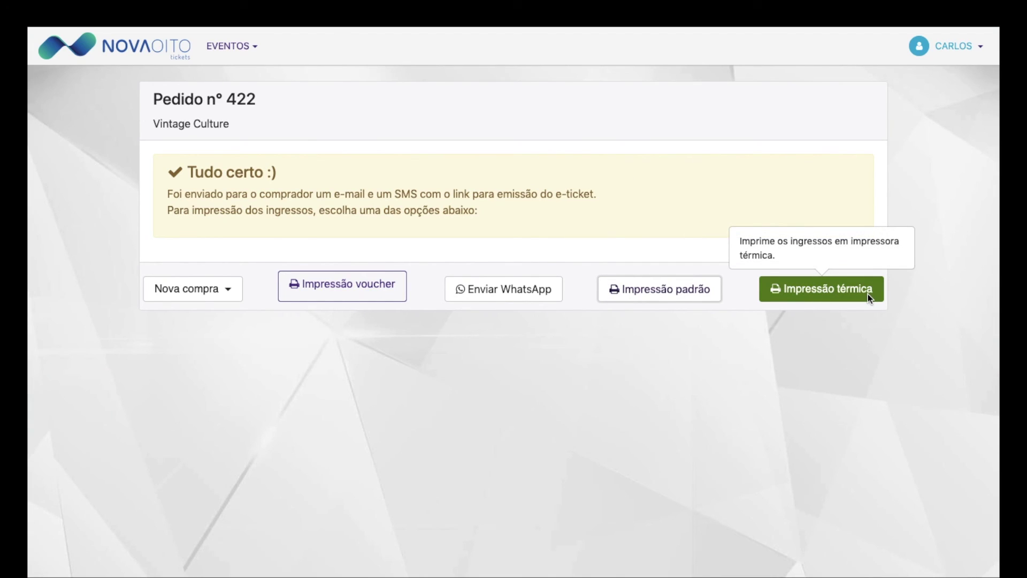
{"action": "left_click", "coordinate": [506, 290]}
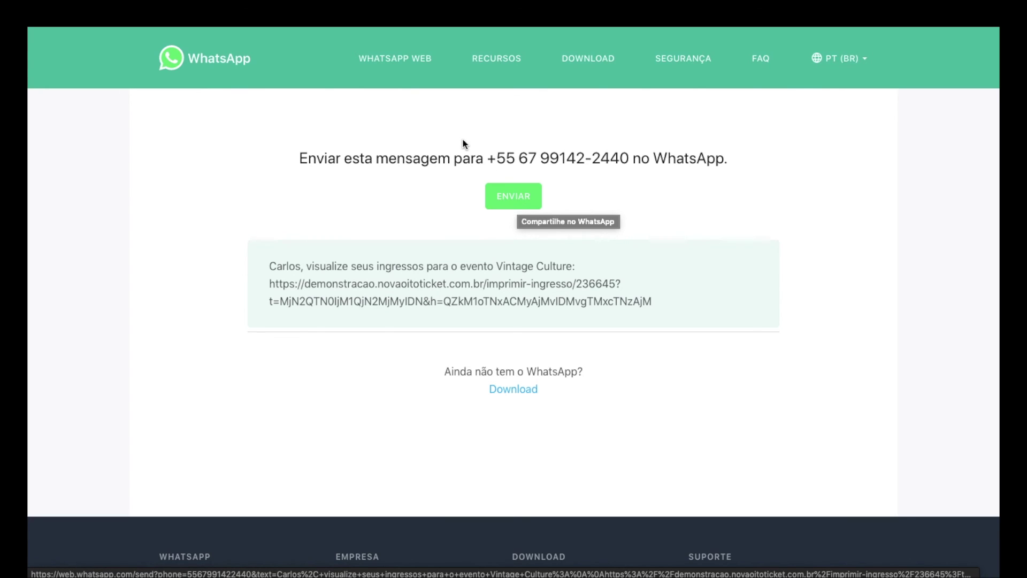
{"action": "key", "text": "super+w"}
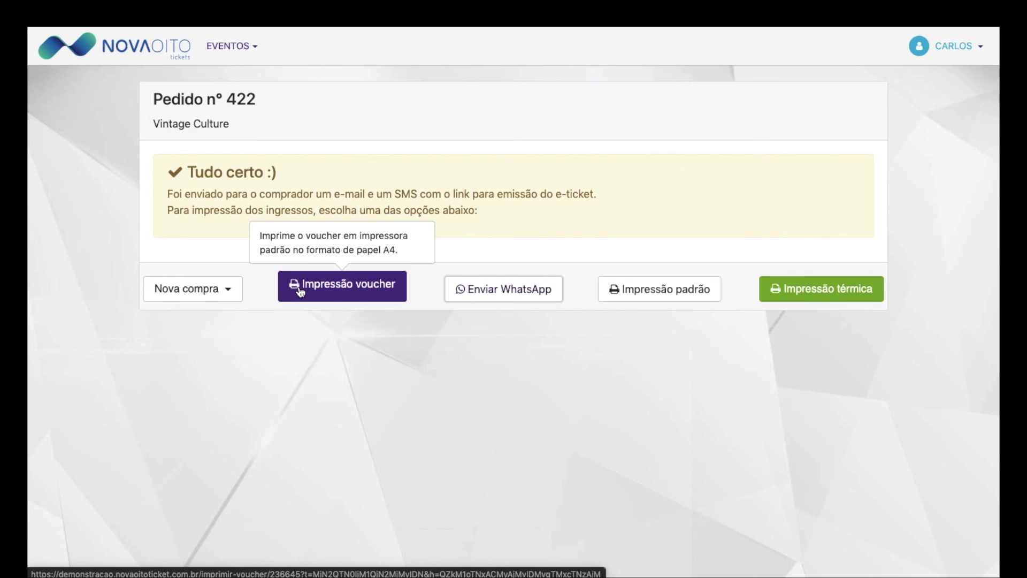
Step: Choose 'Outro evento' from the Nova compra menu to list the available events
{"action": "left_click", "coordinate": [222, 291]}
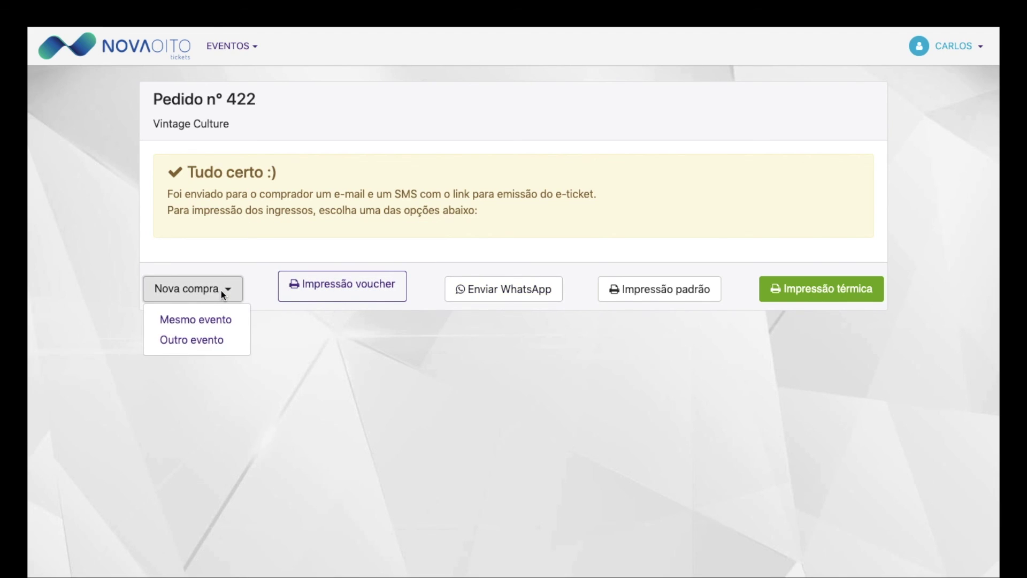
{"action": "left_click", "coordinate": [211, 346]}
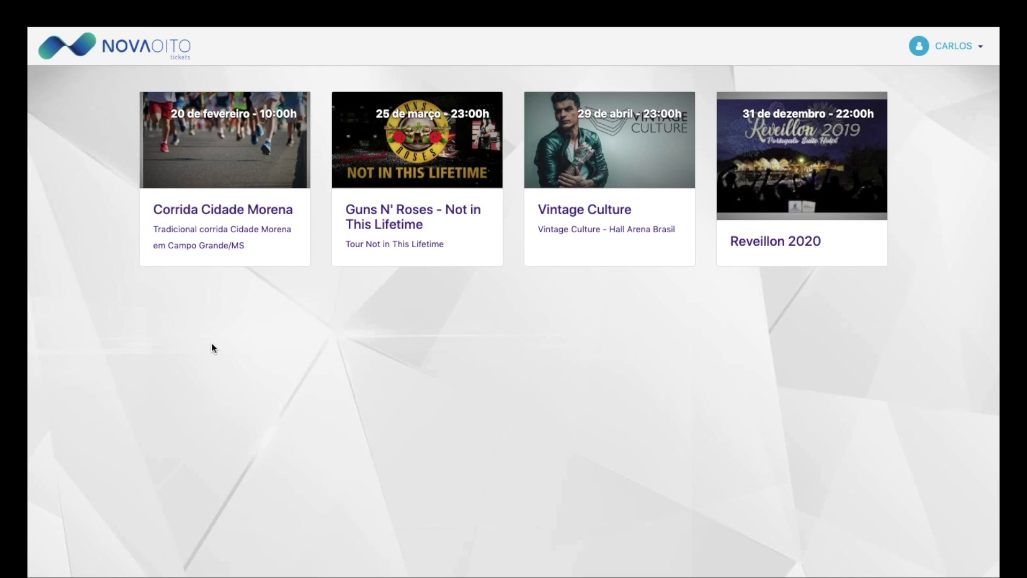